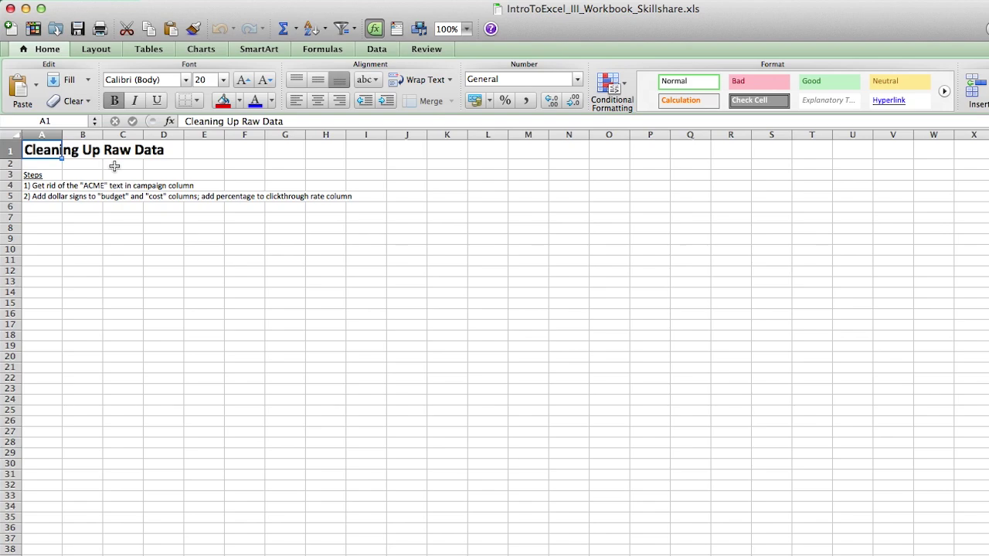
Switch to the campaign data sheet and inspect the Campaign names in B2, B6 and B20
{"action": "key", "text": "ctrl+Page_Down"}
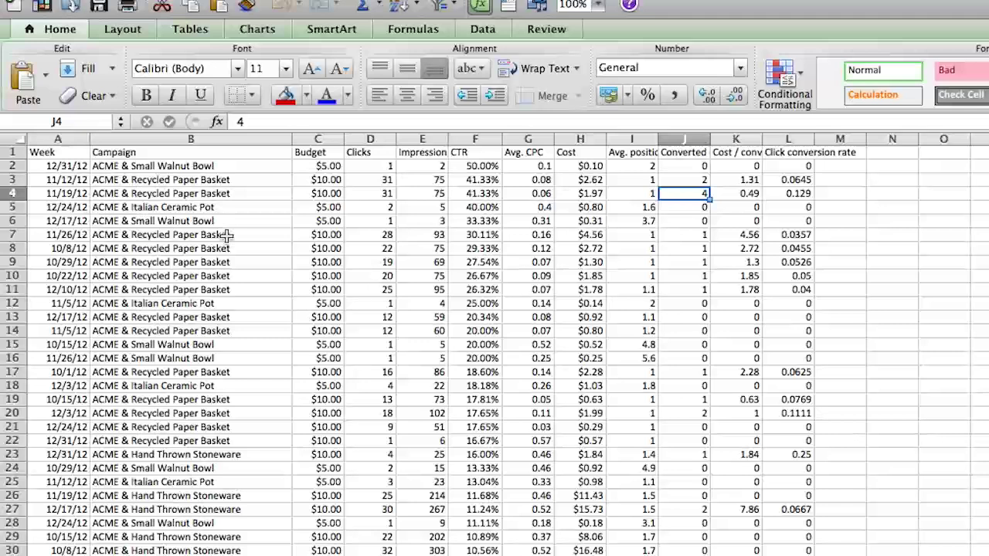
{"action": "left_click", "coordinate": [217, 166]}
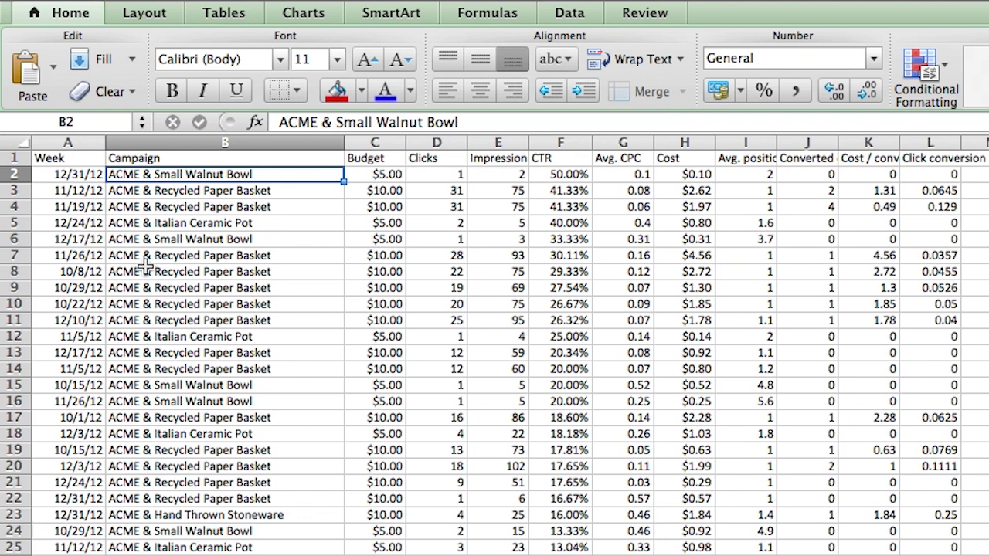
{"action": "left_click", "coordinate": [192, 242]}
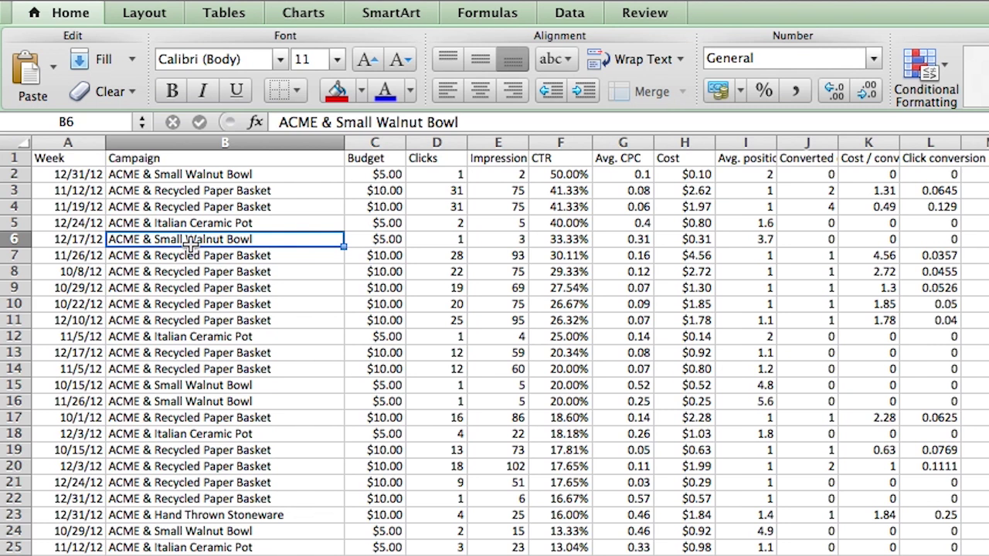
{"action": "left_click", "coordinate": [197, 467]}
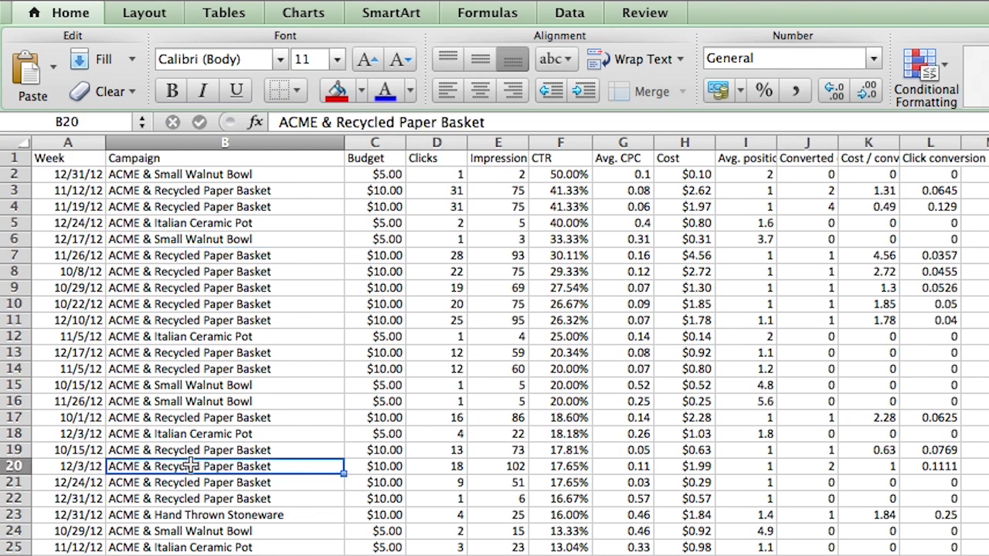
Browse Campaign names down to B29, review the remove-ACME step, and return to the data sheet
{"action": "scroll", "coordinate": [234, 466], "scroll_direction": "right", "scroll_amount": 2}
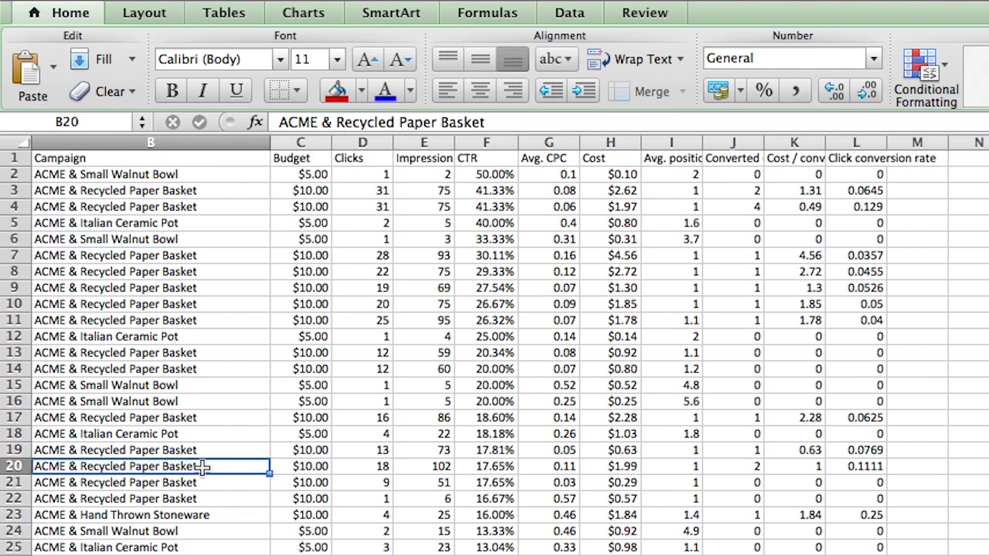
{"action": "key", "text": "Left"}
{"action": "key", "text": "Down"}
{"action": "key", "text": "Down"}
{"action": "key", "text": "Down"}
{"action": "key", "text": "Down"}
{"action": "key", "text": "Down"}
{"action": "key", "text": "Down"}
{"action": "key", "text": "Down"}
{"action": "key", "text": "Down"}
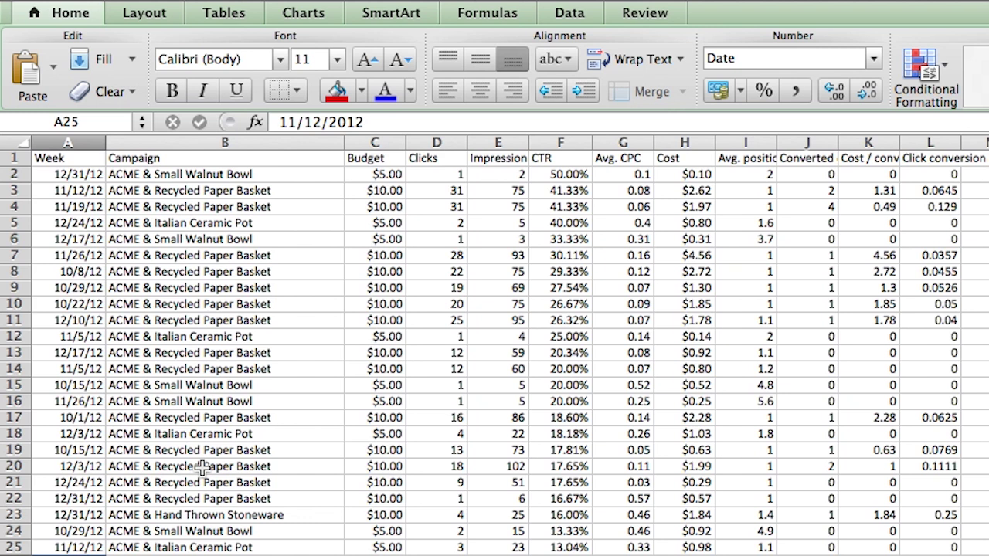
{"action": "key", "text": "Right"}
{"action": "key", "text": "Down"}
{"action": "key", "text": "Right"}
{"action": "key", "text": "Left"}
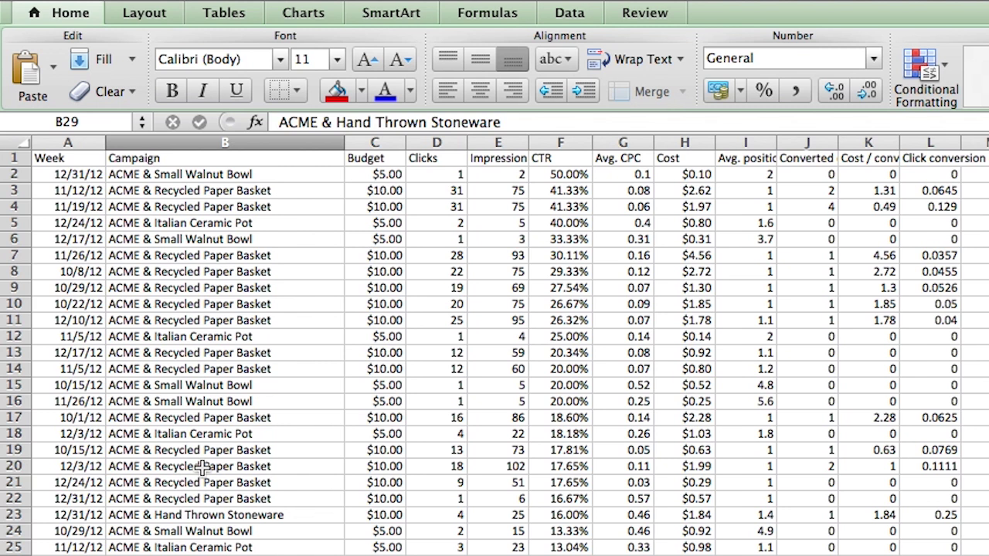
{"action": "left_click", "coordinate": [228, 176]}
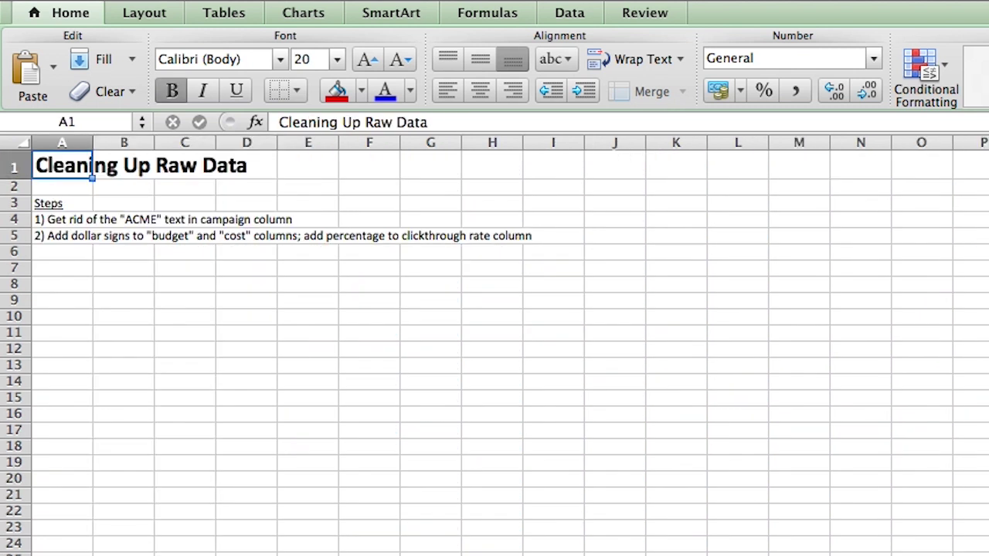
{"action": "left_click", "coordinate": [75, 221]}
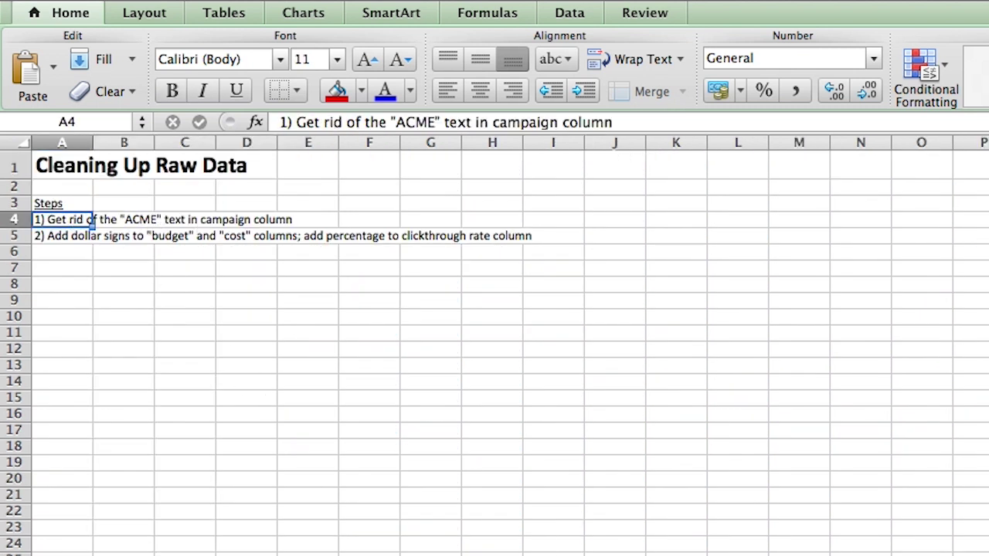
{"action": "key", "text": "ctrl+Page_Down"}
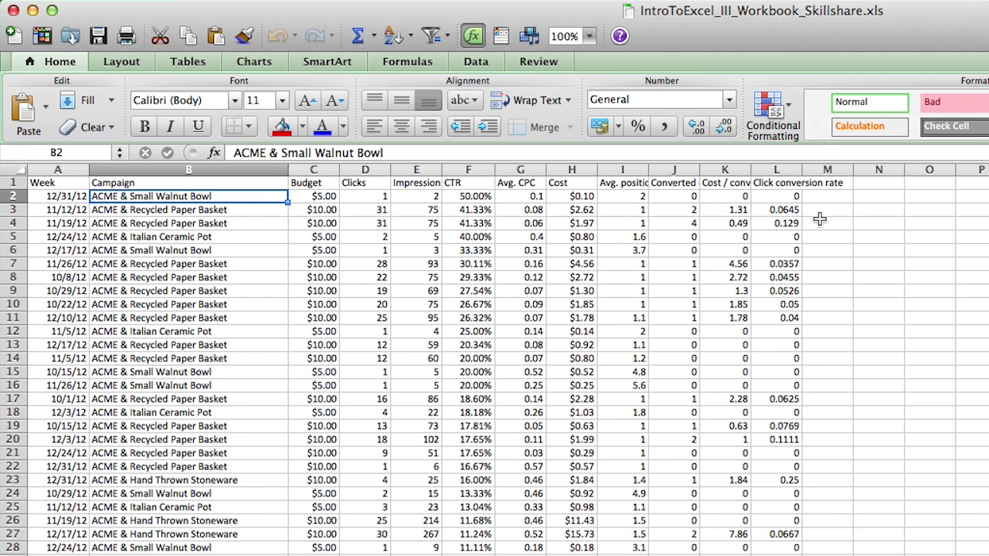
After checking B2's campaign name, begin typing =mid( in empty cell M2
{"action": "left_click", "coordinate": [830, 199]}
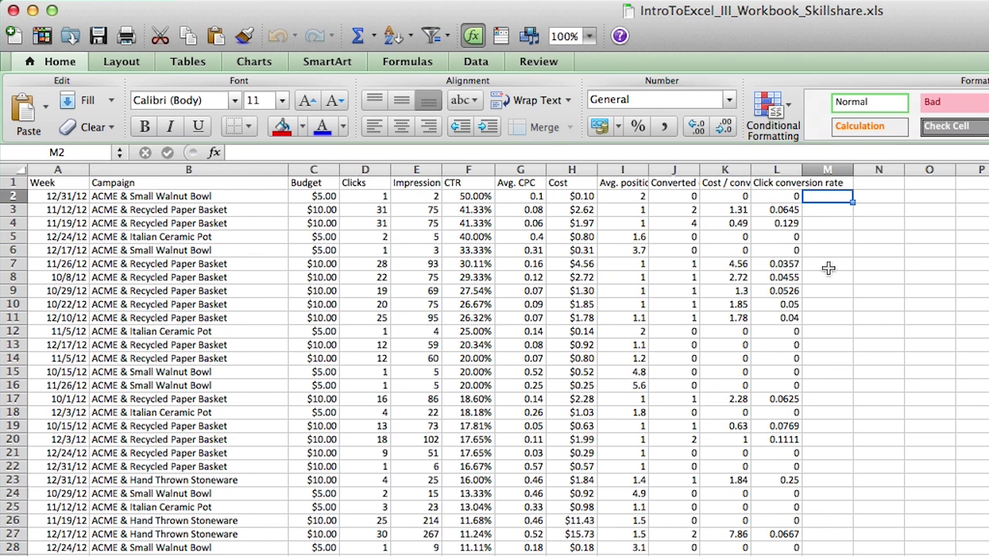
{"action": "left_click", "coordinate": [210, 207]}
{"action": "left_click", "coordinate": [207, 198]}
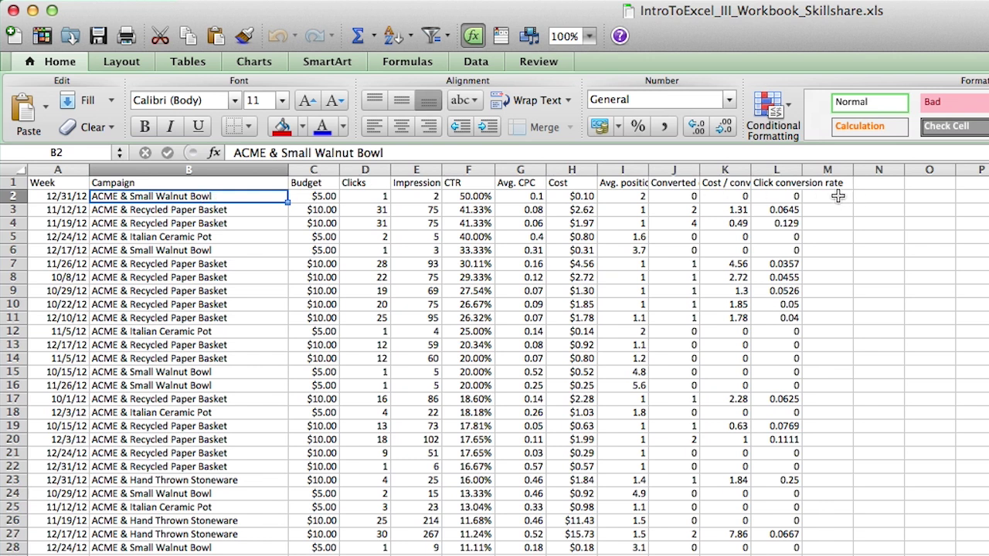
{"action": "left_click", "coordinate": [838, 196]}
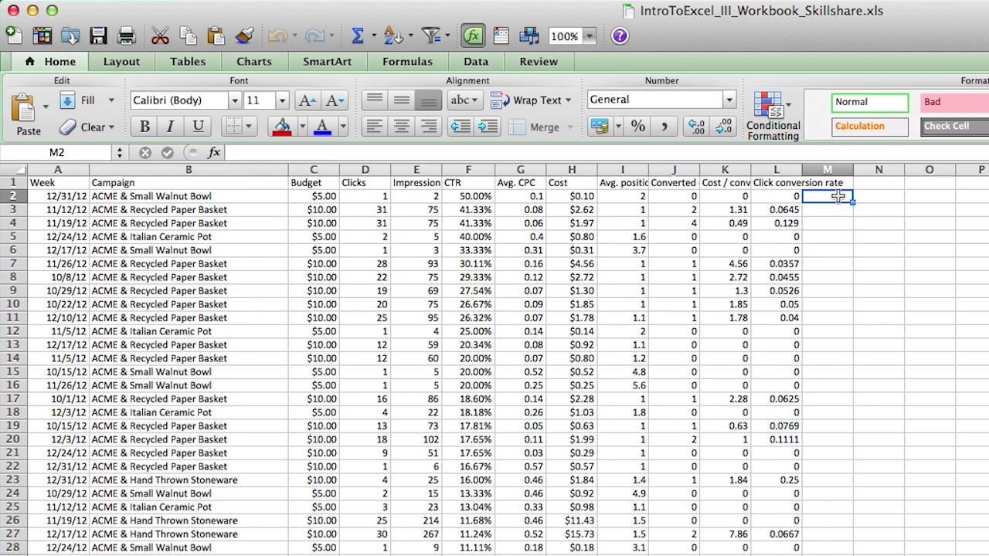
{"action": "type", "text": "="}
{"action": "type", "text": "mi"}
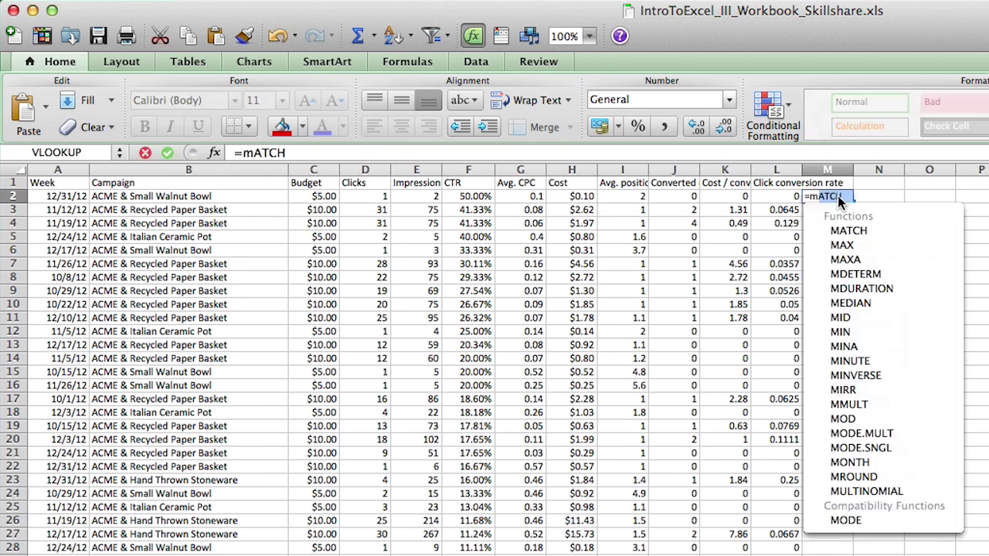
{"action": "type", "text": "d"}
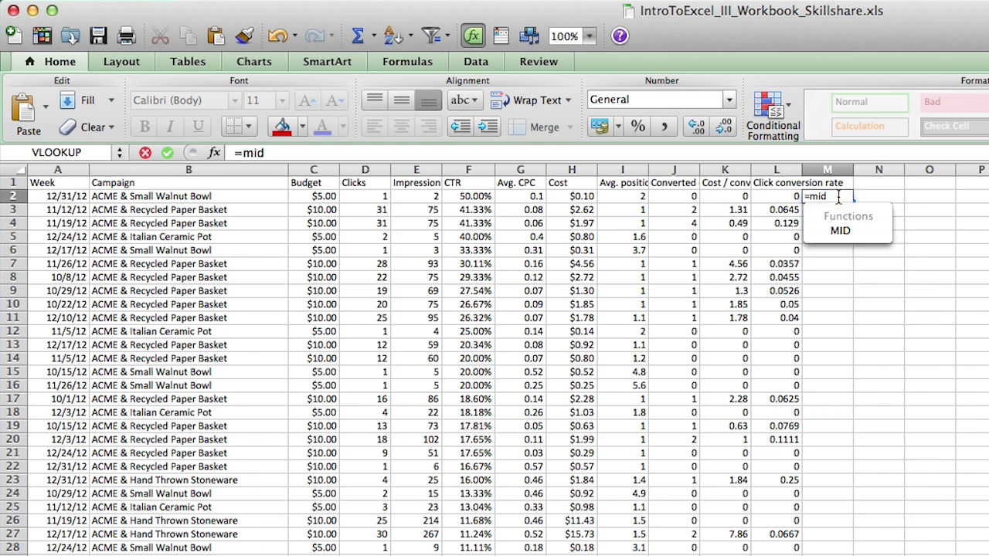
{"action": "type", "text": "("}
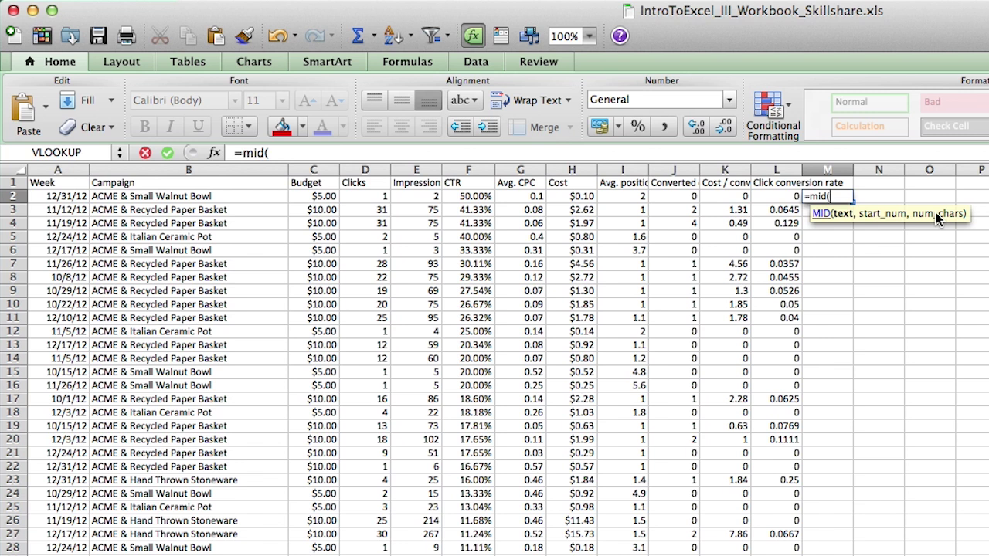
Use B2 as MID's text argument so the M2 formula reads =mid(B2,
{"action": "left_click_drag", "start_coordinate": [936, 213], "coordinate": [218, 197]}
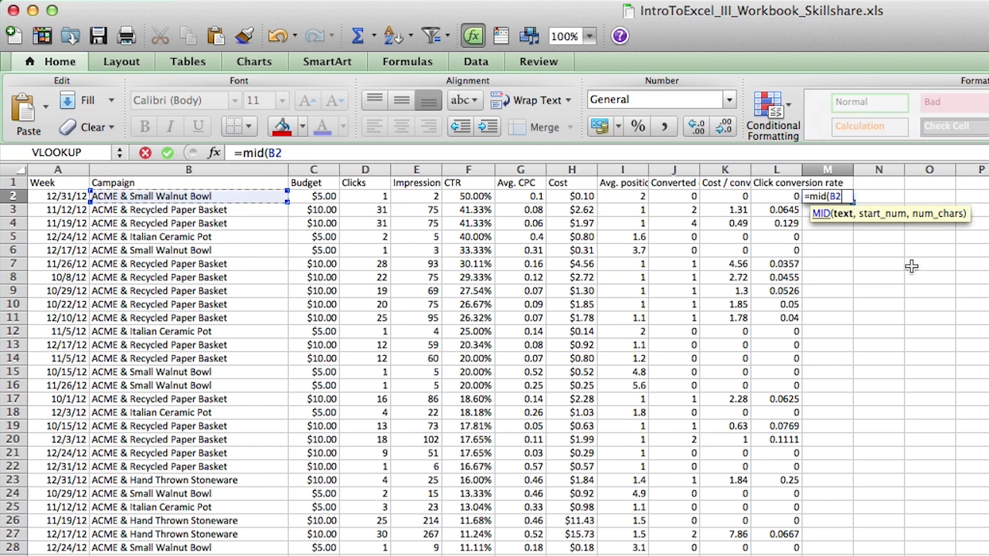
{"action": "type", "text": ","}
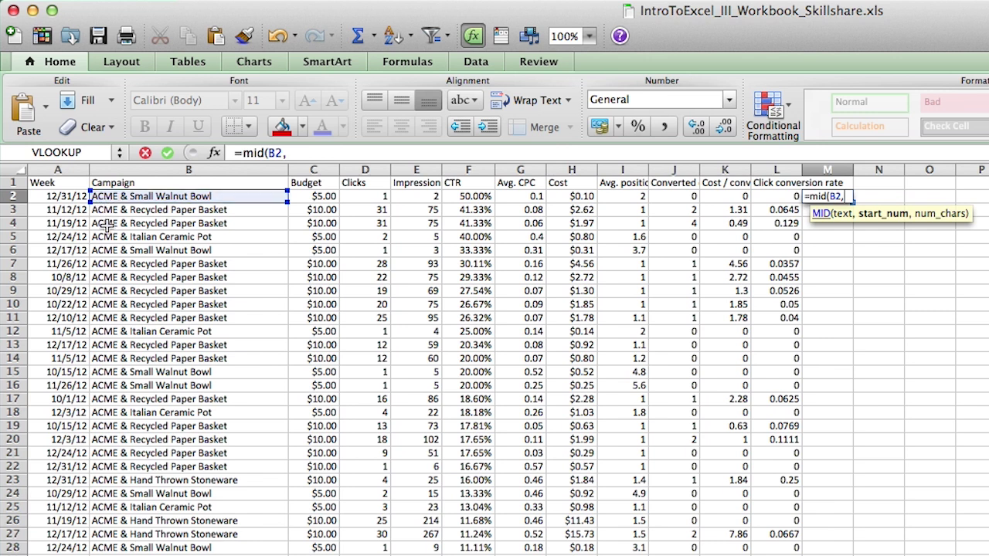
{"action": "scroll", "coordinate": [107, 215], "scroll_direction": "right", "scroll_amount": 2}
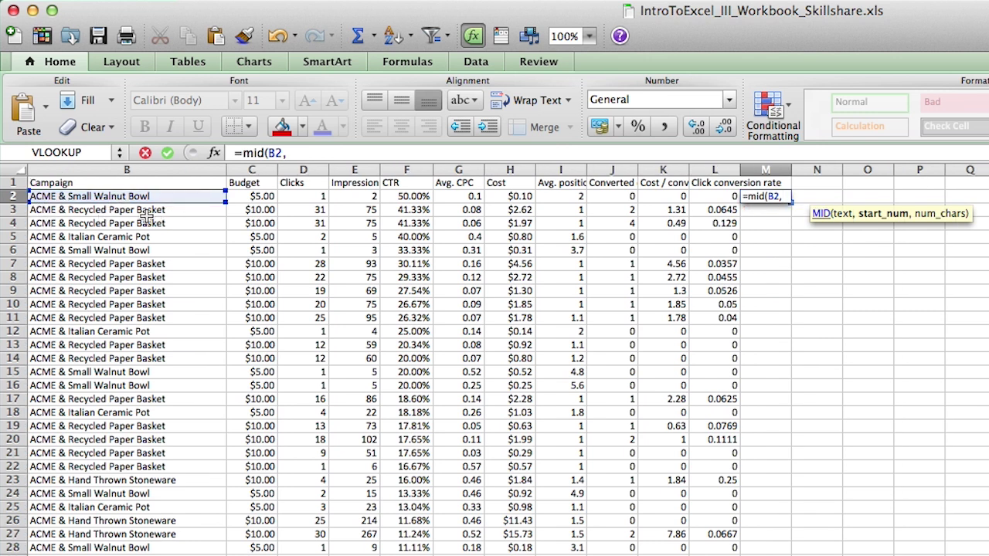
Cancel the partial MID formula in M2, examine B2's campaign text, then return to M2
{"action": "key", "text": "Escape"}
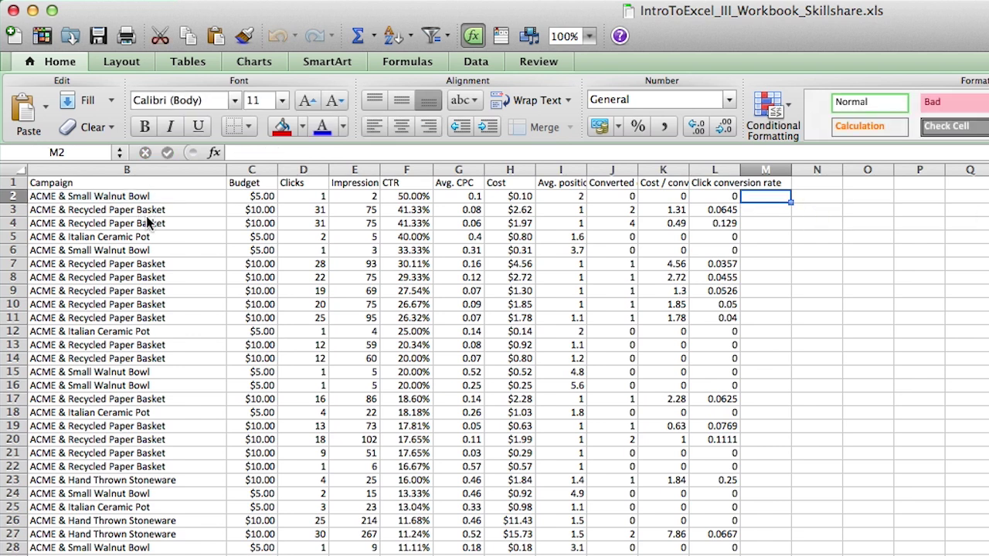
{"action": "key", "text": "Left"}
{"action": "key", "text": "Left"}
{"action": "key", "text": "Left"}
{"action": "key", "text": "Left"}
{"action": "key", "text": "Left"}
{"action": "key", "text": "Left"}
{"action": "key", "text": "Left"}
{"action": "key", "text": "Left"}
{"action": "key", "text": "Left"}
{"action": "key", "text": "Left"}
{"action": "key", "text": "Left"}
{"action": "key", "text": "Left"}
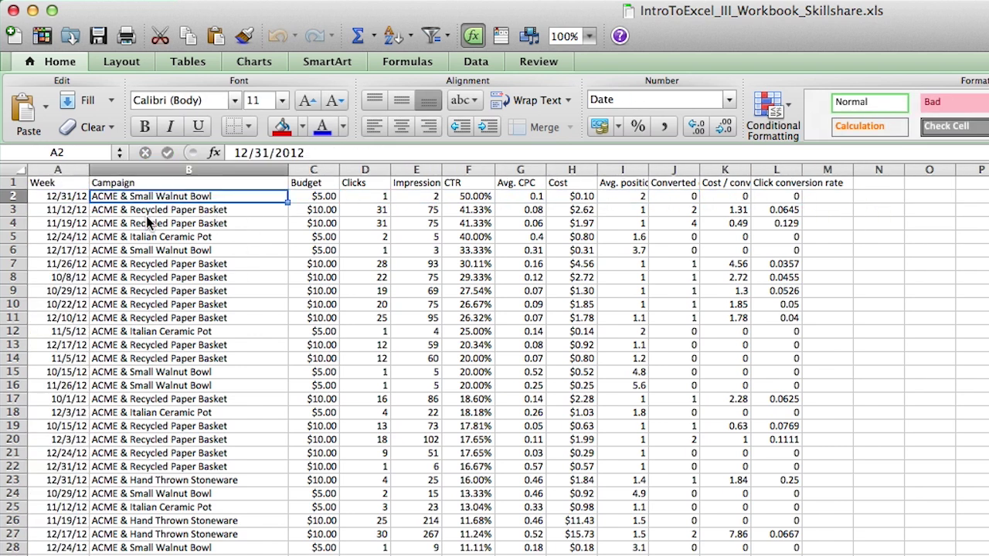
{"action": "key", "text": "Right"}
{"action": "key", "text": "Down"}
{"action": "key", "text": "Down"}
{"action": "key", "text": "Down"}
{"action": "key", "text": "Down"}
{"action": "key", "text": "Down"}
{"action": "key", "text": "Down"}
{"action": "key", "text": "Down"}
{"action": "key", "text": "Down"}
{"action": "key", "text": "Down"}
{"action": "key", "text": "Down"}
{"action": "key", "text": "Down"}
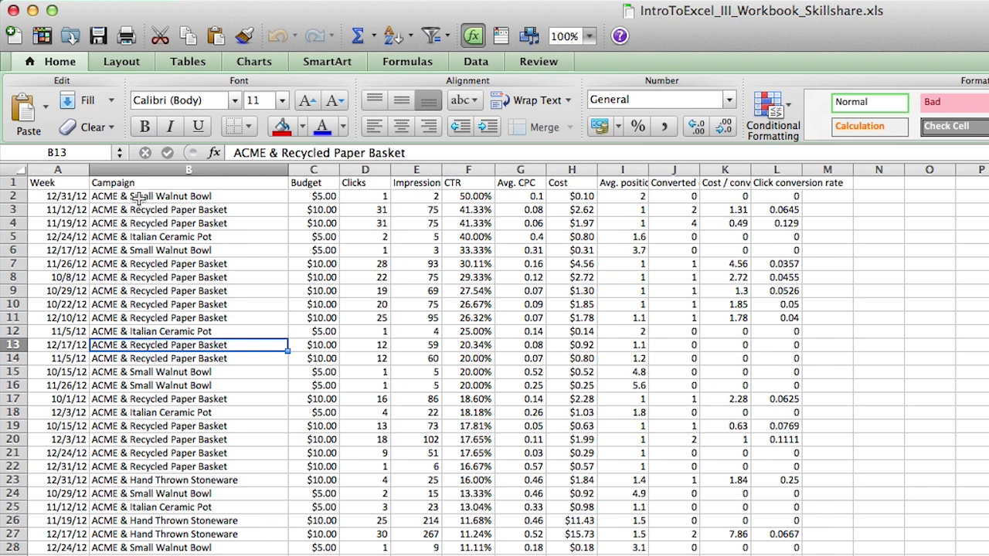
{"action": "left_click", "coordinate": [138, 198]}
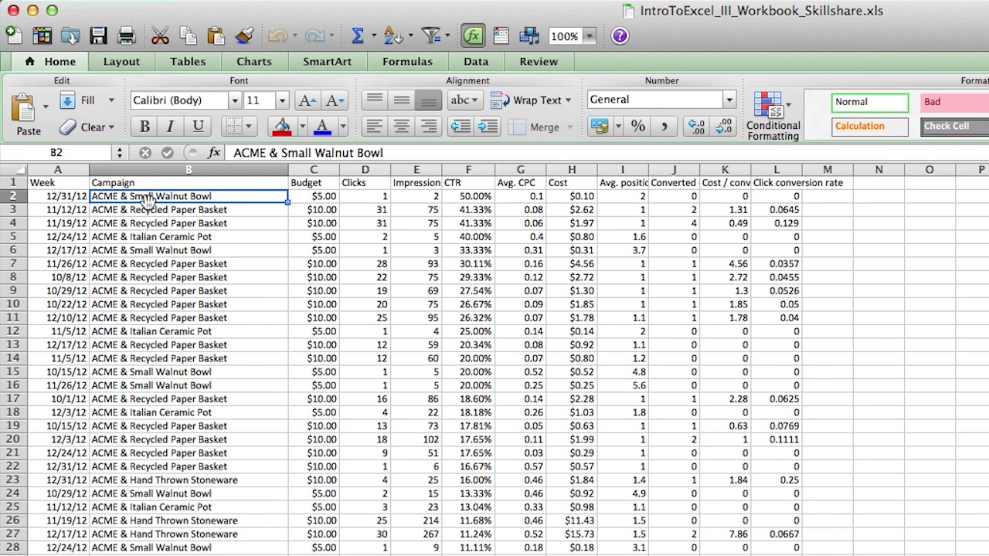
{"action": "double_click", "coordinate": [105, 198]}
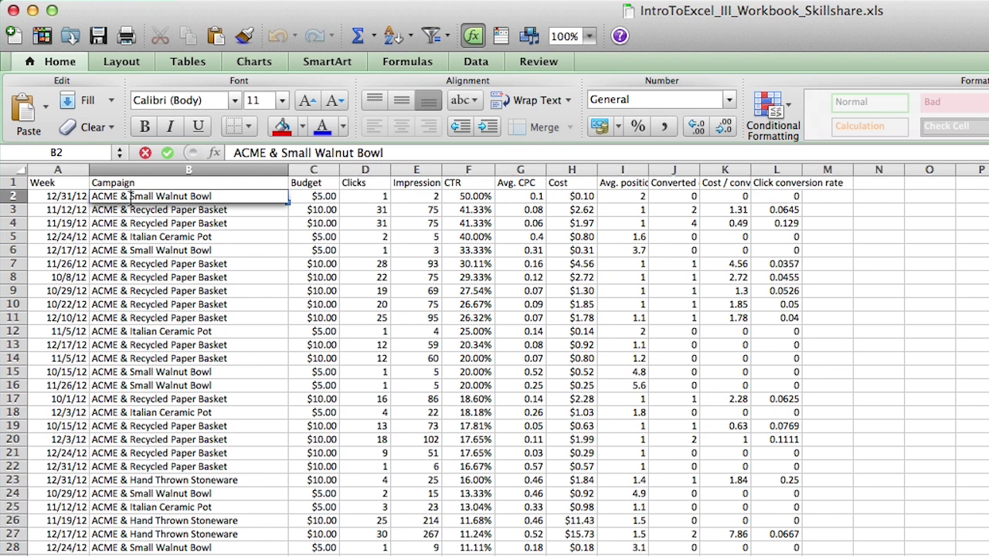
{"action": "left_click", "coordinate": [844, 199]}
Enter =MID(B2,7,10) in M2, which shows 'Small Wal' from the first campaign name
{"action": "type", "text": "="}
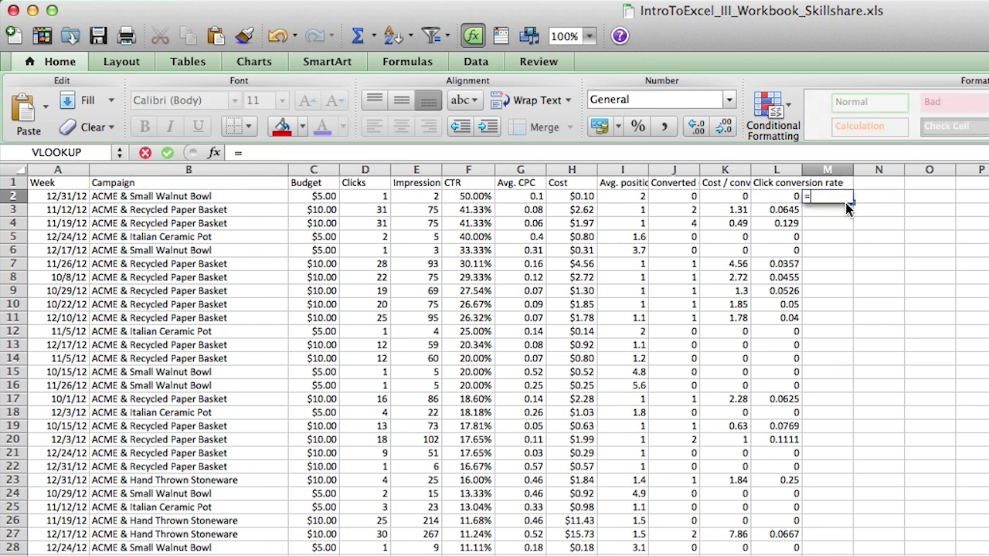
{"action": "type", "text": "mid("}
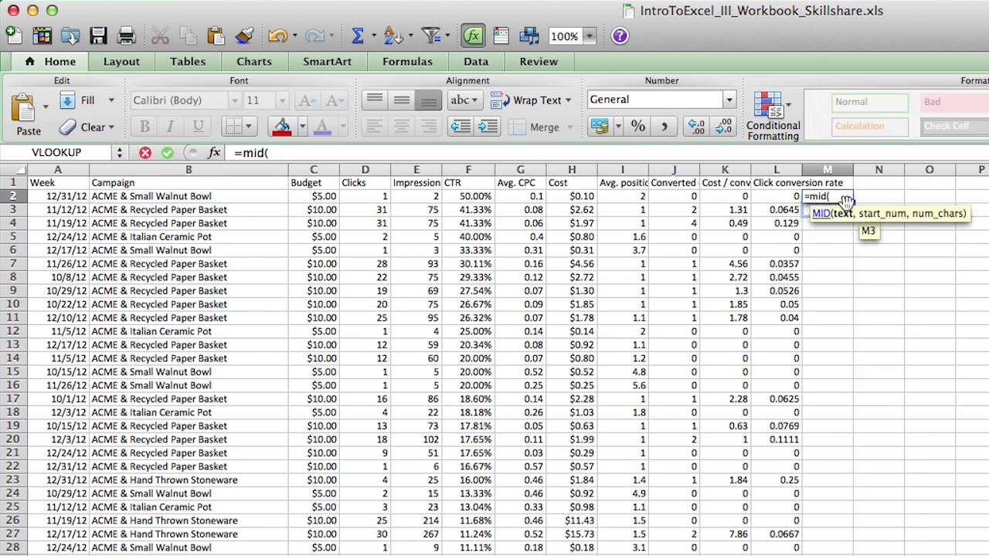
{"action": "left_click", "coordinate": [566, 207]}
{"action": "left_click_drag", "start_coordinate": [567, 207], "coordinate": [198, 197]}
{"action": "type", "text": ","}
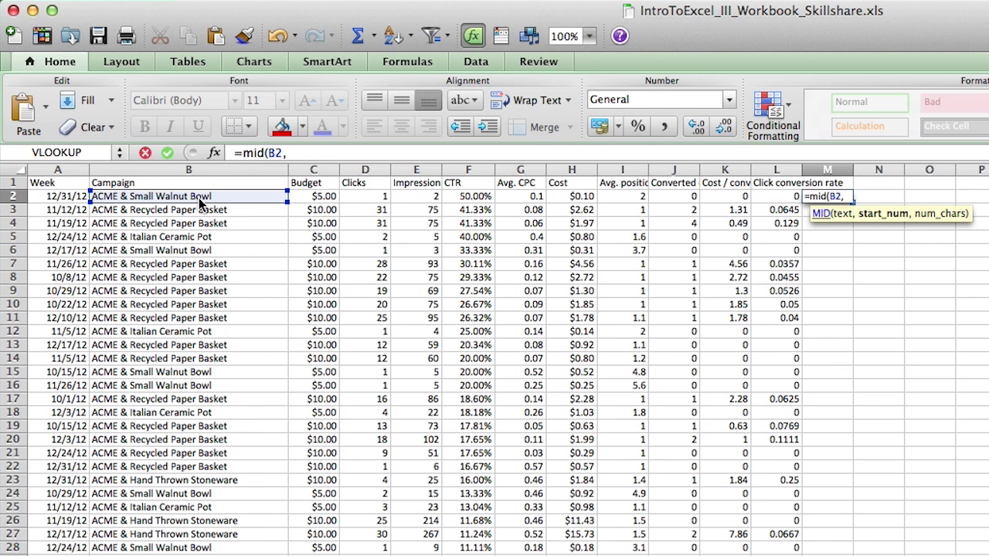
{"action": "type", "text": "7,"}
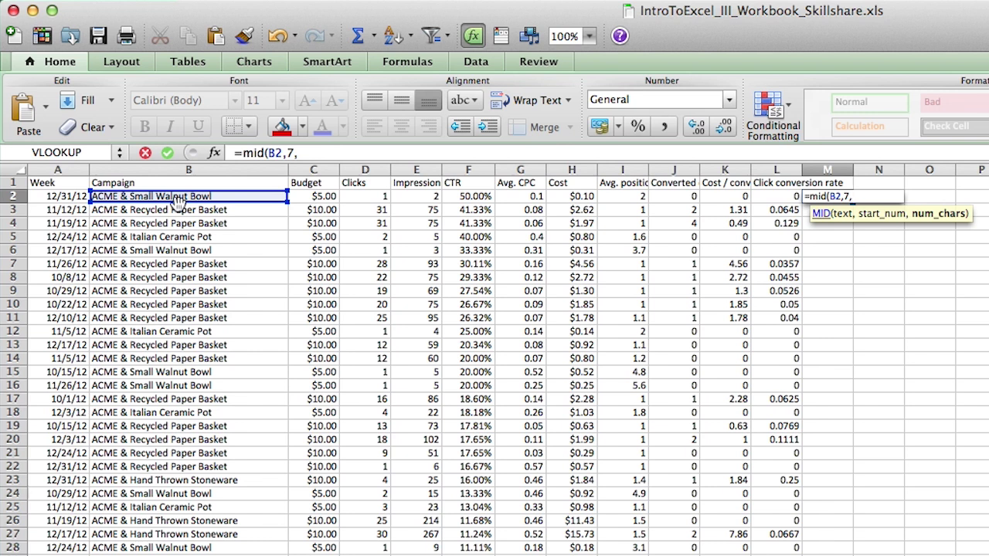
{"action": "type", "text": "50"}
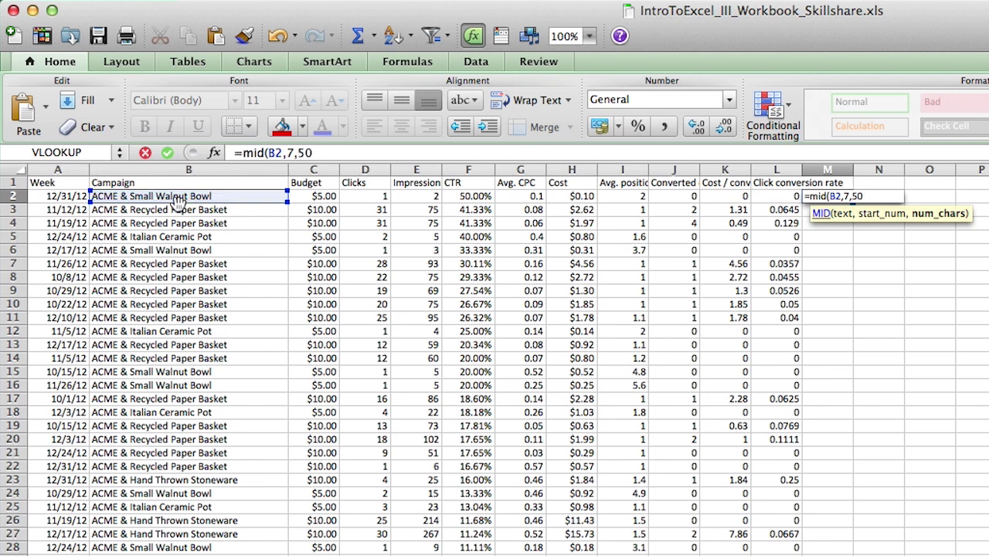
{"action": "key", "text": "BackSpace"}
{"action": "key", "text": "BackSpace"}
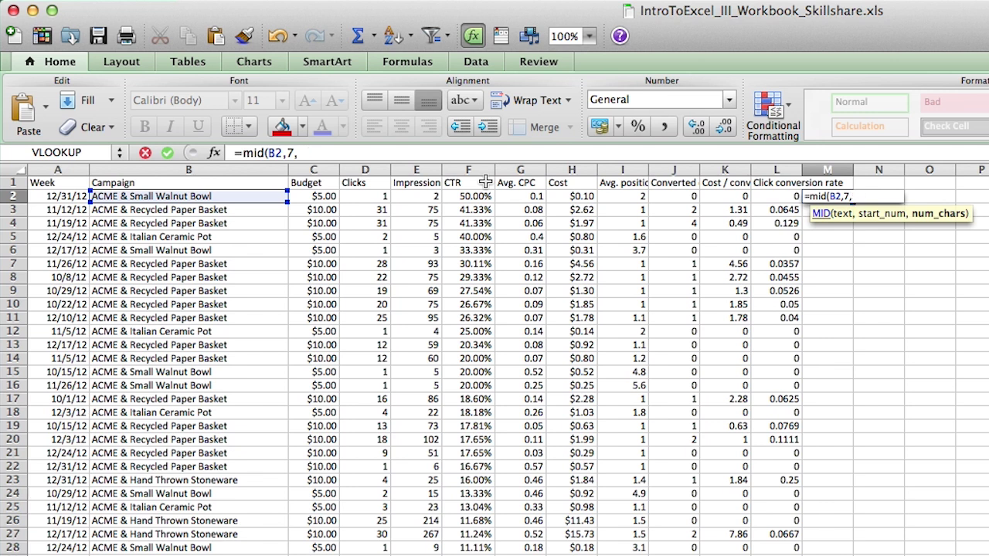
{"action": "type", "text": "10)"}
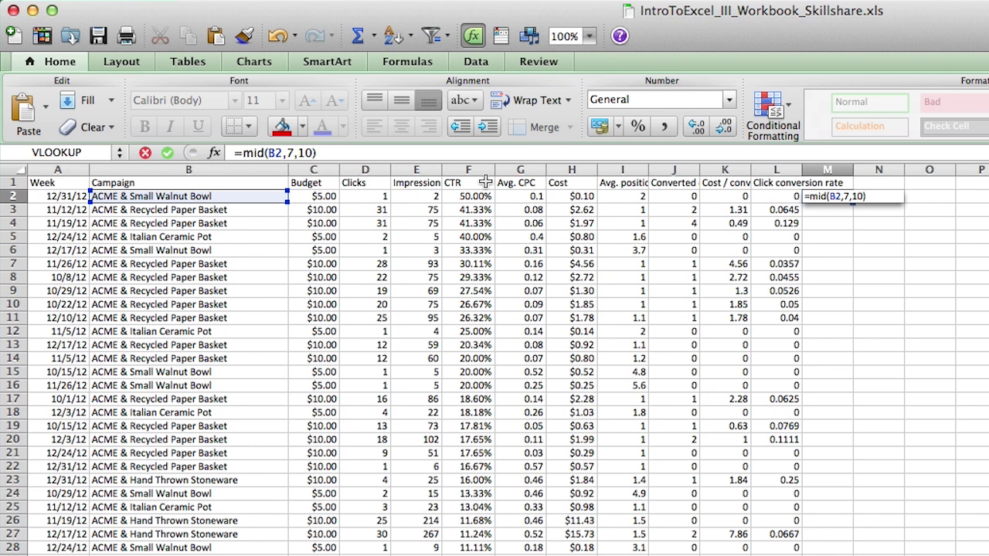
{"action": "key", "text": "Return"}
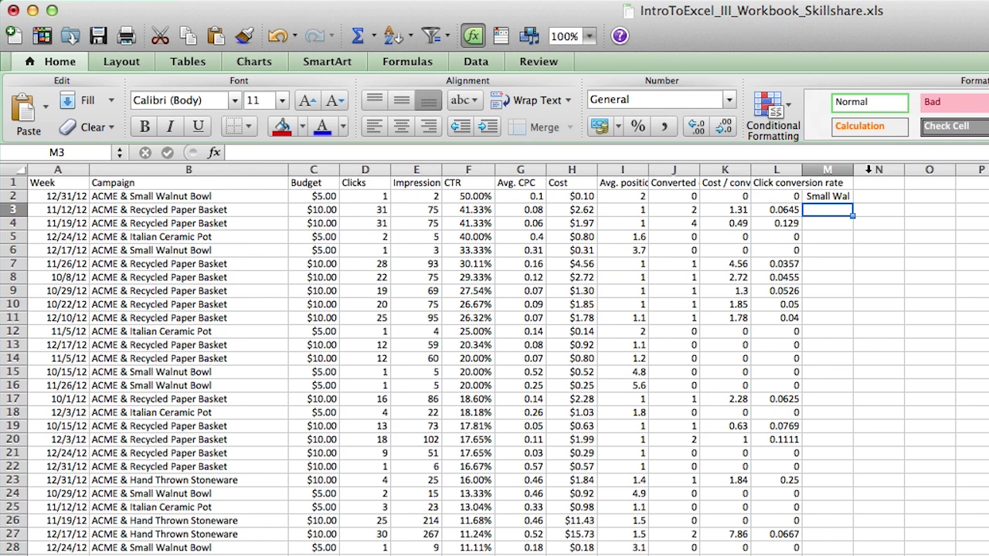
Widen column M and raise M2's character count to 100, giving =MID(B2,7,100)
{"action": "left_click_drag", "start_coordinate": [853, 170], "coordinate": [916, 170]}
{"action": "left_click", "coordinate": [889, 195]}
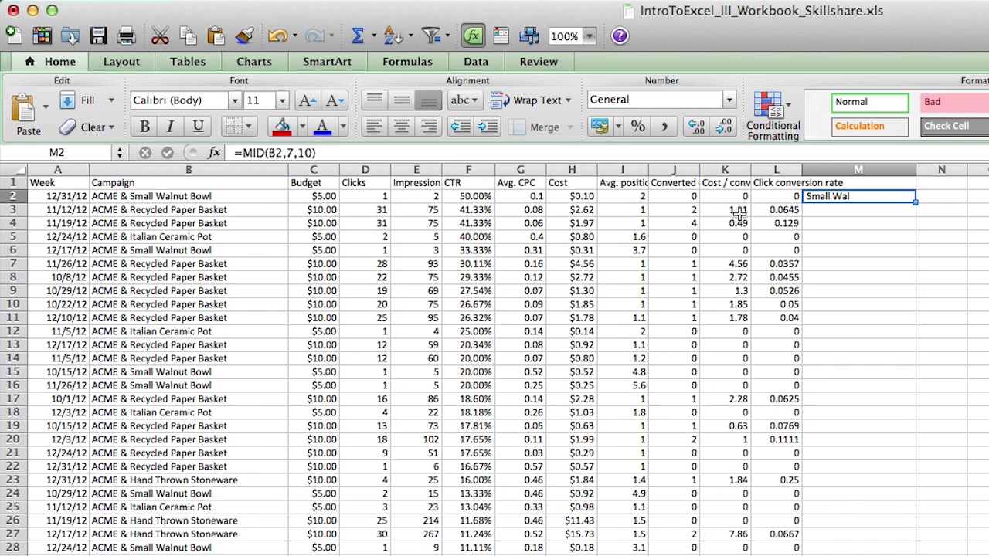
{"action": "double_click", "coordinate": [832, 198]}
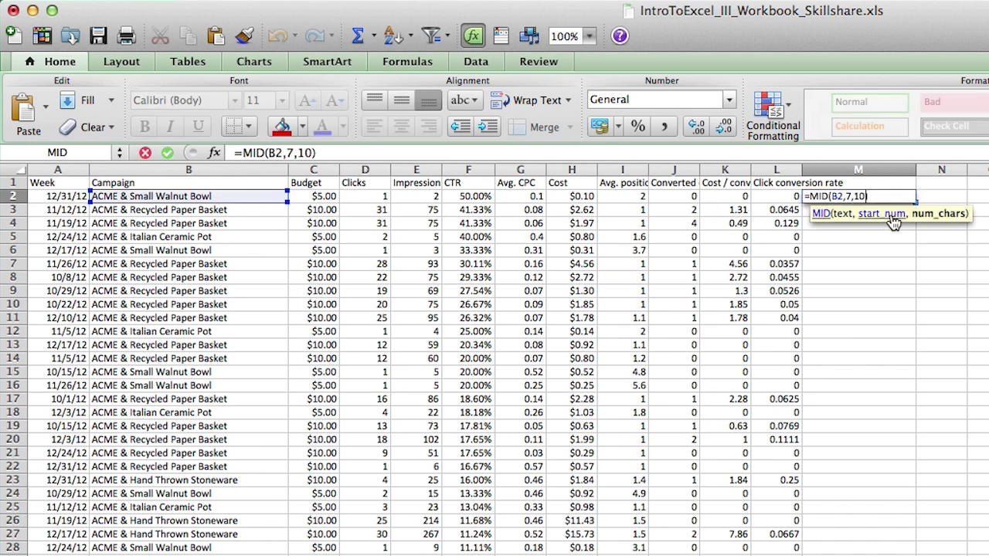
{"action": "key", "text": "BackSpace"}
{"action": "type", "text": "00"}
{"action": "key", "text": "Return"}
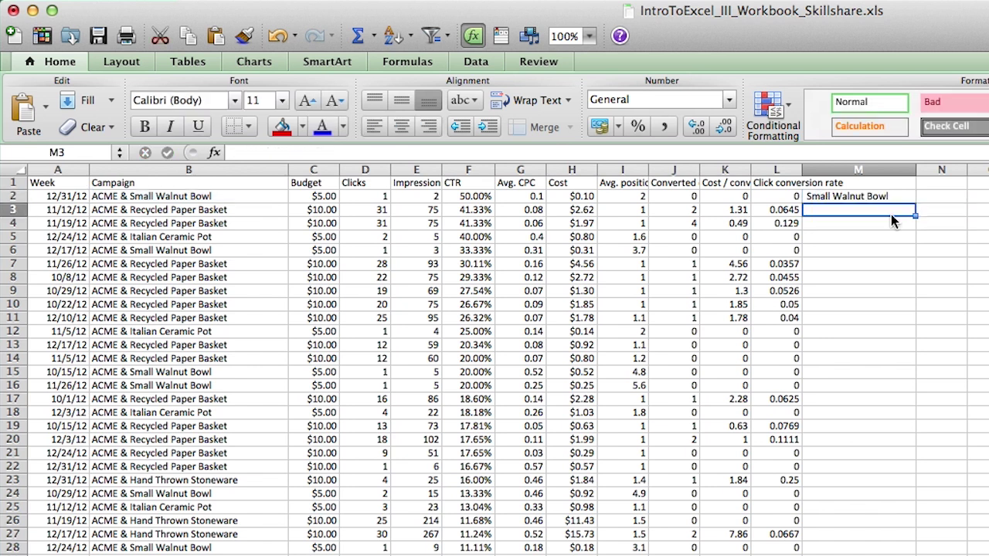
{"action": "left_click", "coordinate": [858, 196]}
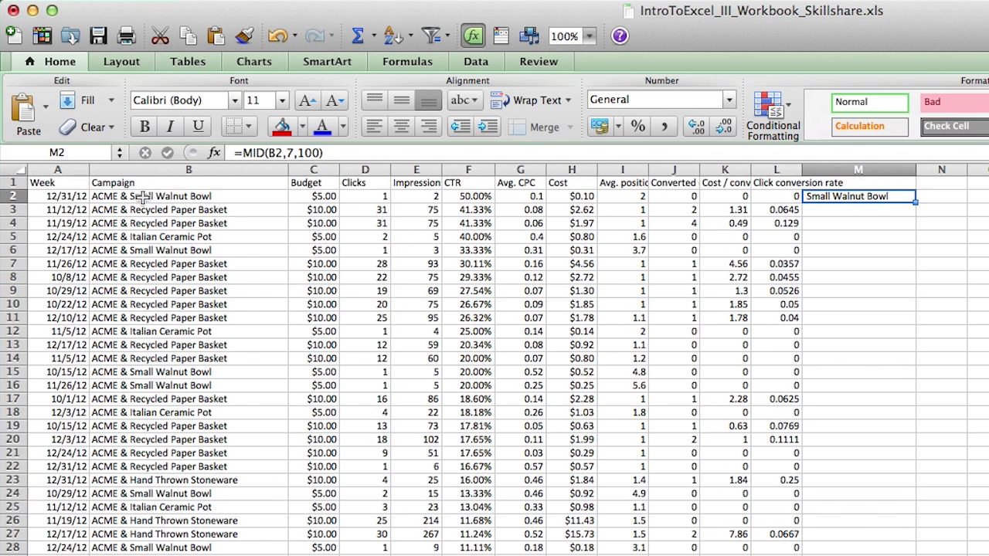
{"action": "left_click", "coordinate": [143, 198]}
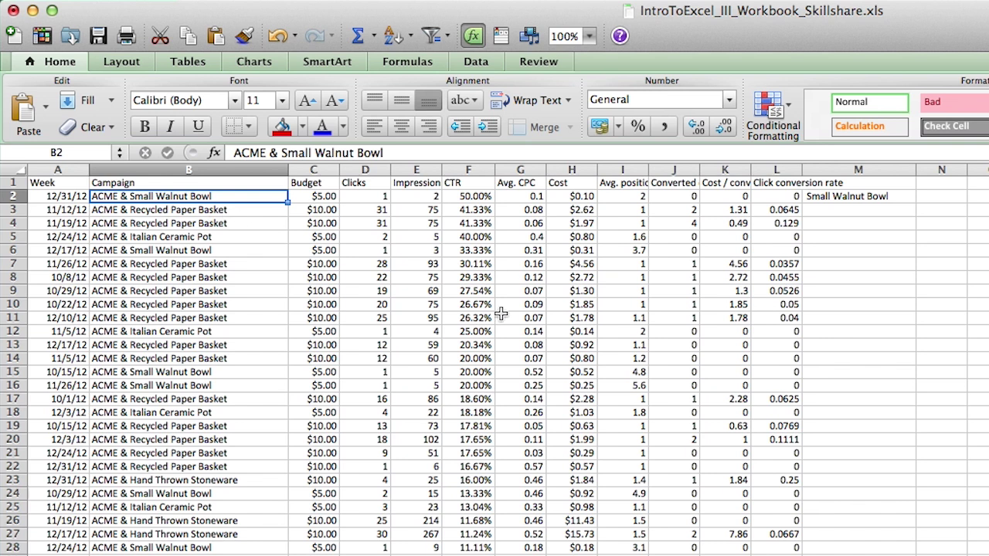
{"action": "left_click", "coordinate": [857, 197]}
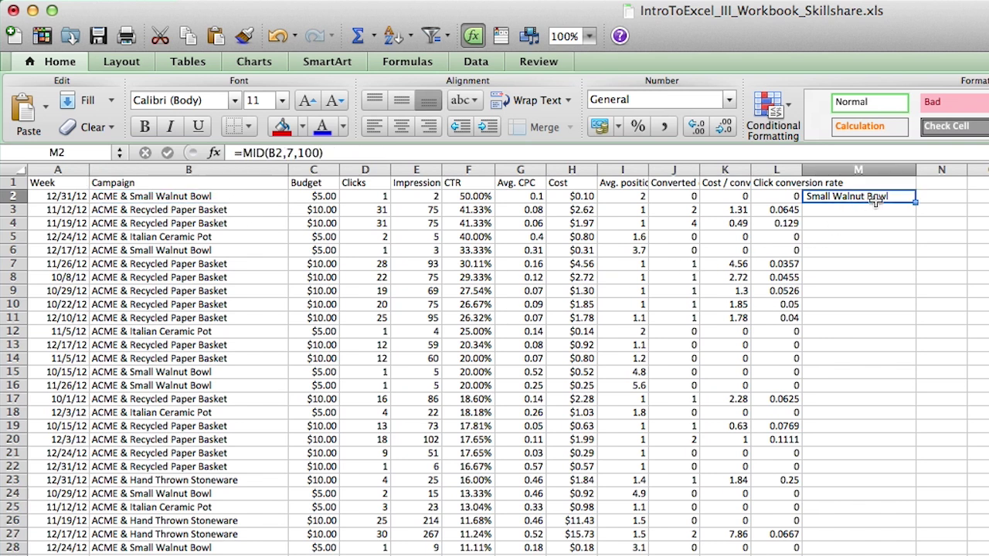
Fill M2's formula down column M to row 347 and spot-check results such as M12
{"action": "left_click_drag", "start_coordinate": [914, 203], "coordinate": [871, 462]}
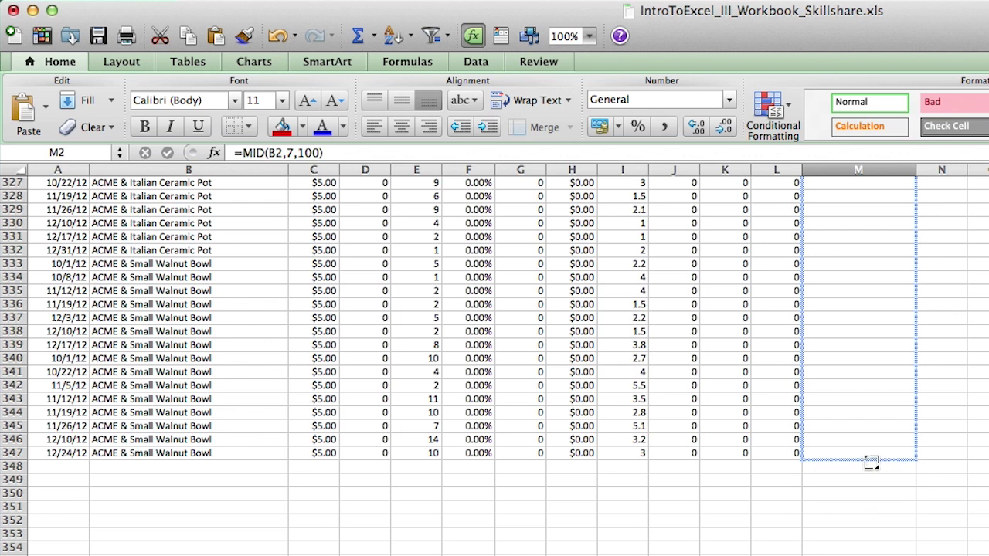
{"action": "left_click_drag", "start_coordinate": [871, 462], "coordinate": [871, 462]}
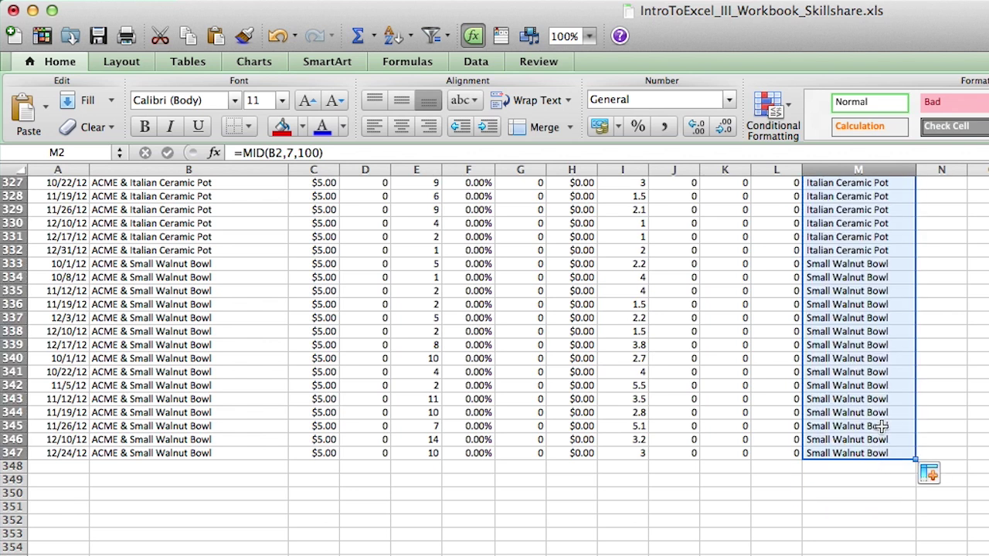
{"action": "left_click", "coordinate": [886, 430]}
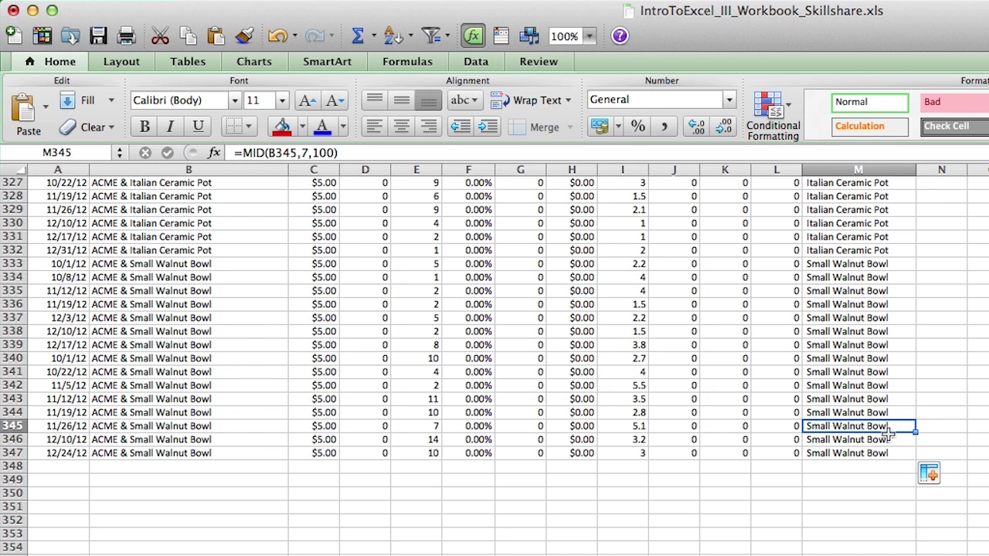
{"action": "key", "text": "super+Up"}
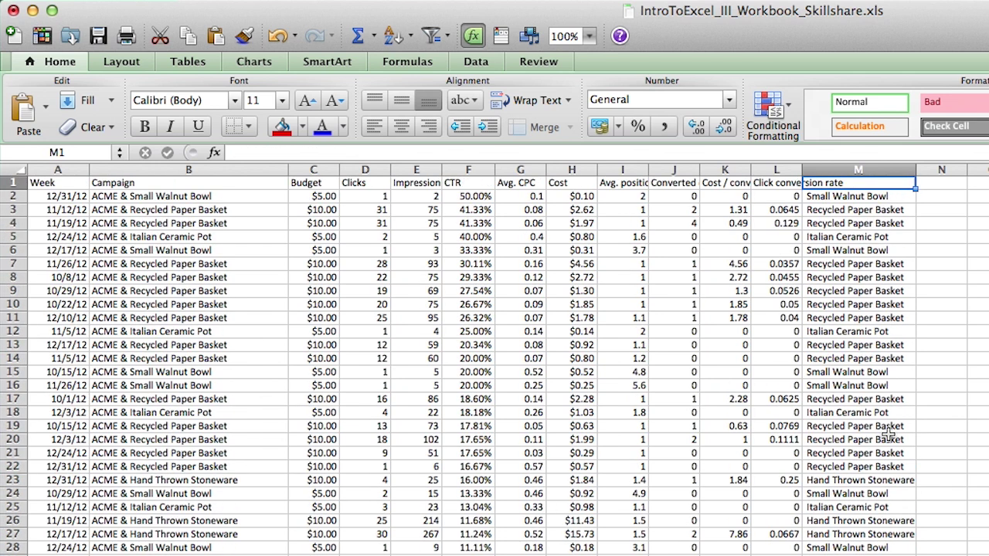
{"action": "key", "text": "Down"}
{"action": "key", "text": "Down"}
{"action": "key", "text": "Down"}
{"action": "key", "text": "Down"}
{"action": "key", "text": "Down"}
{"action": "key", "text": "Down"}
{"action": "key", "text": "Down"}
{"action": "key", "text": "Down"}
{"action": "key", "text": "Down"}
{"action": "key", "text": "Down"}
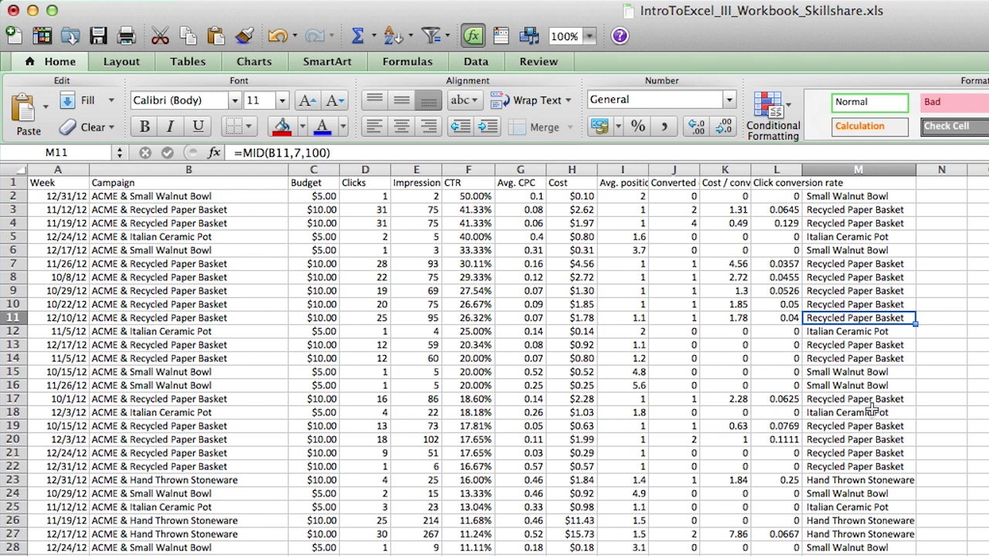
{"action": "double_click", "coordinate": [865, 203]}
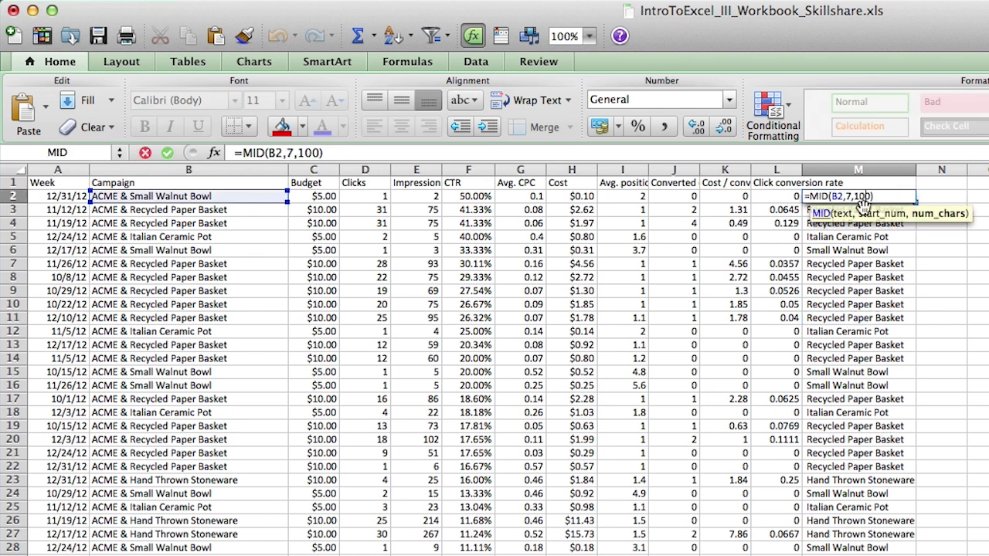
{"action": "key", "text": "Escape"}
{"action": "left_click", "coordinate": [887, 334]}
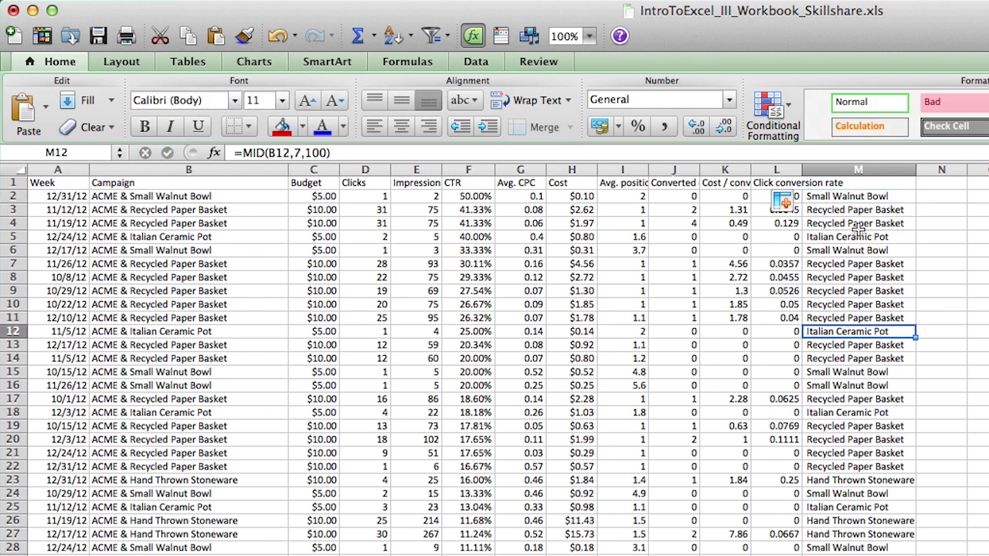
{"action": "double_click", "coordinate": [857, 200]}
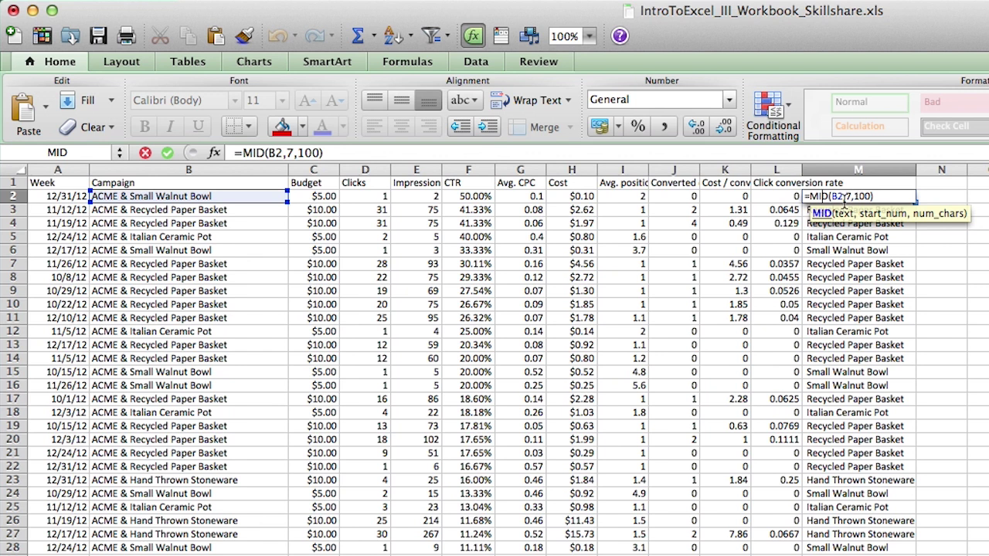
Change M2's start position to 8 so it reads =MID(B2,8,100), comparing against B2
{"action": "left_click", "coordinate": [846, 198]}
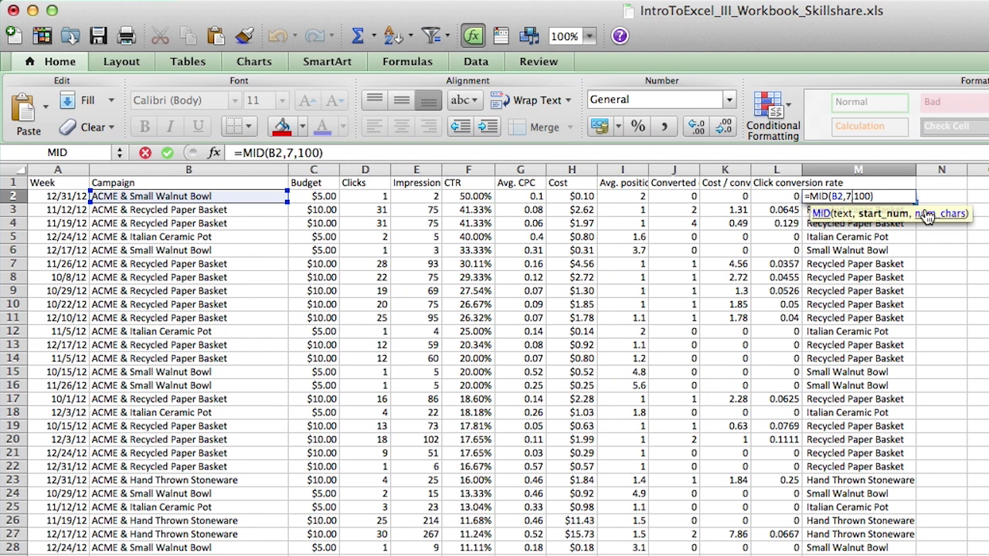
{"action": "key", "text": "Return"}
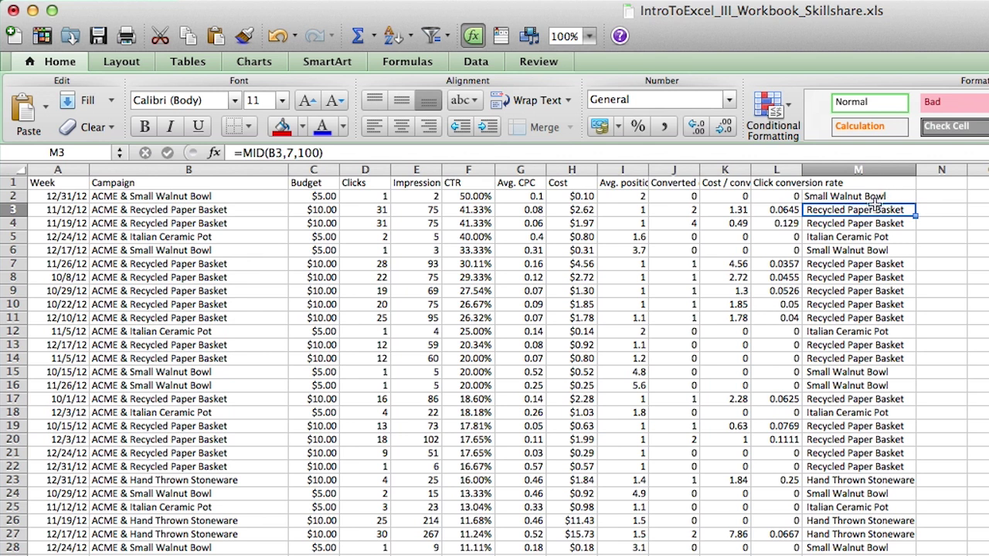
{"action": "double_click", "coordinate": [131, 199]}
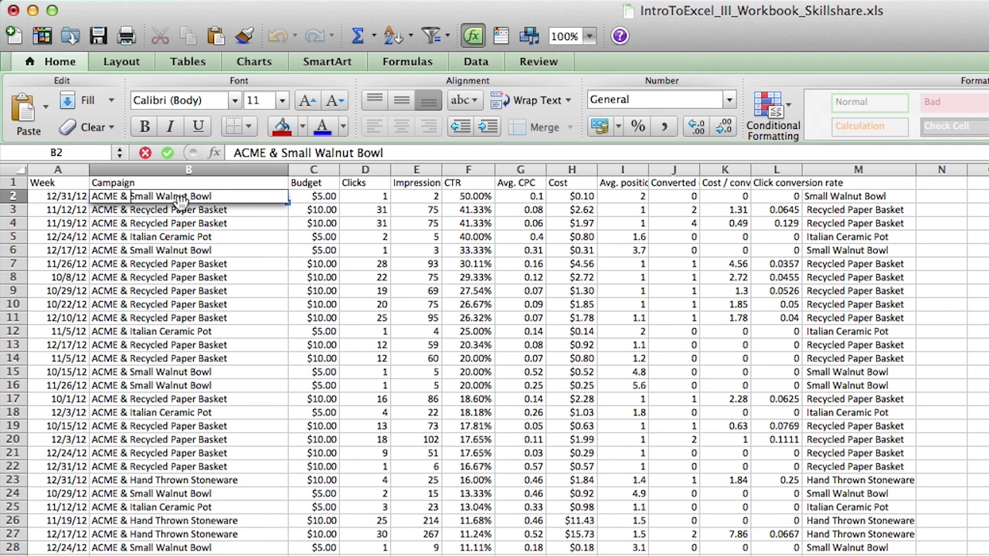
{"action": "key", "text": "Escape"}
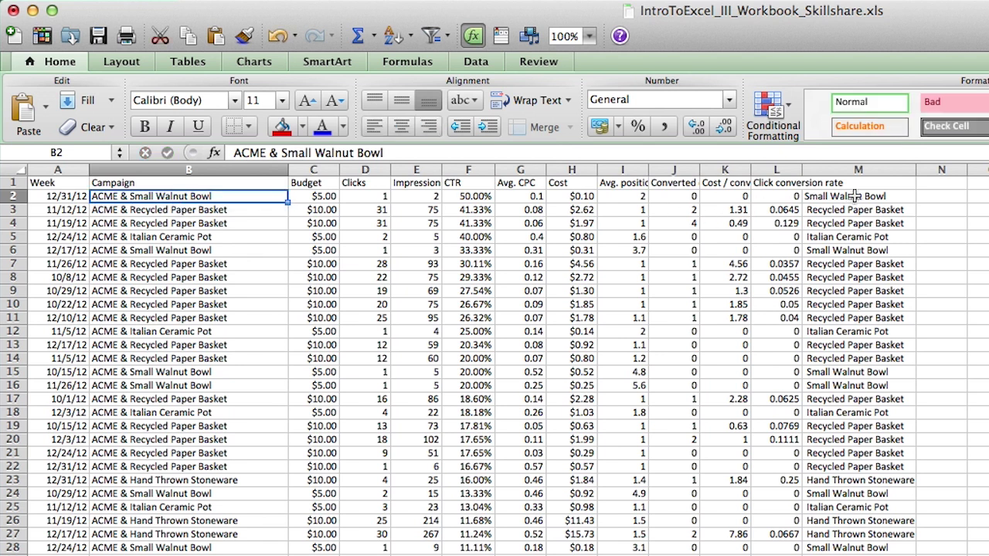
{"action": "double_click", "coordinate": [857, 198]}
{"action": "key", "text": "Escape"}
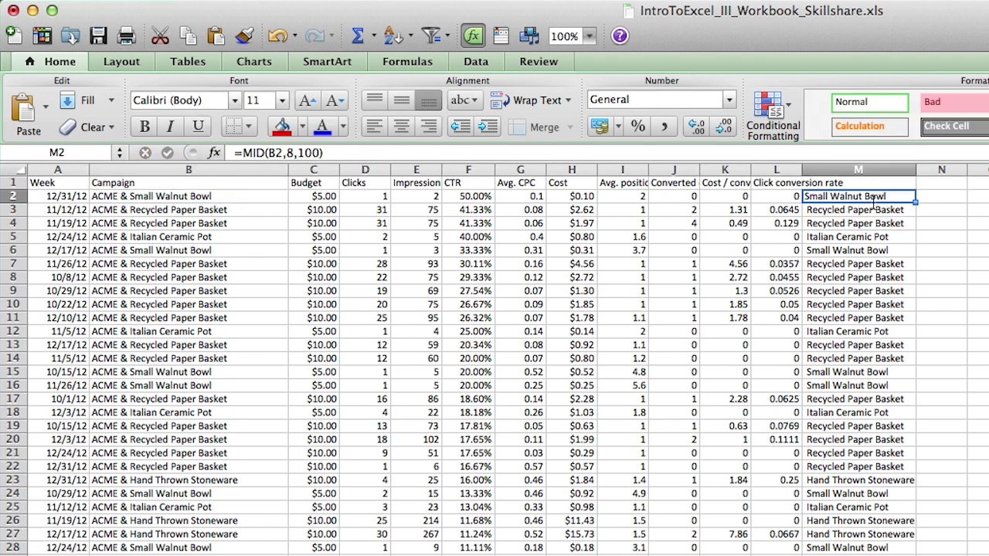
Select column M down to the last data row, cancelling an accidental 'd' entry
{"action": "left_click_drag", "start_coordinate": [874, 199], "coordinate": [874, 199]}
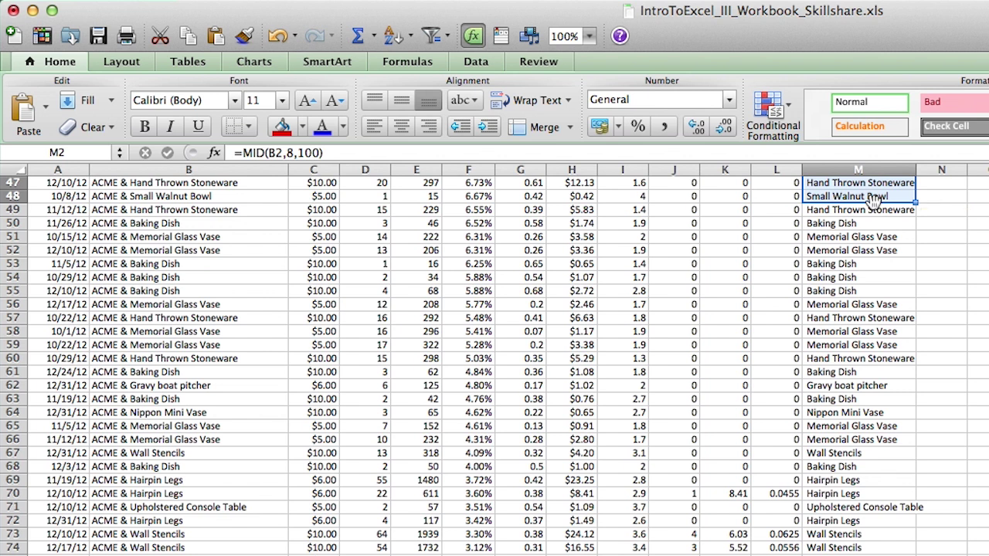
{"action": "key", "text": "super+shift+Down"}
{"action": "type", "text": "d"}
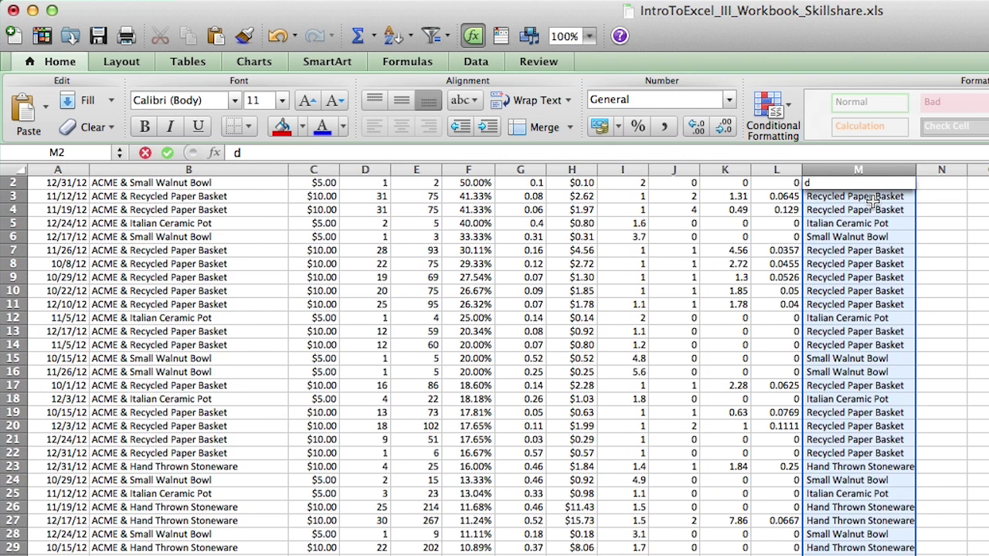
{"action": "key", "text": "Escape"}
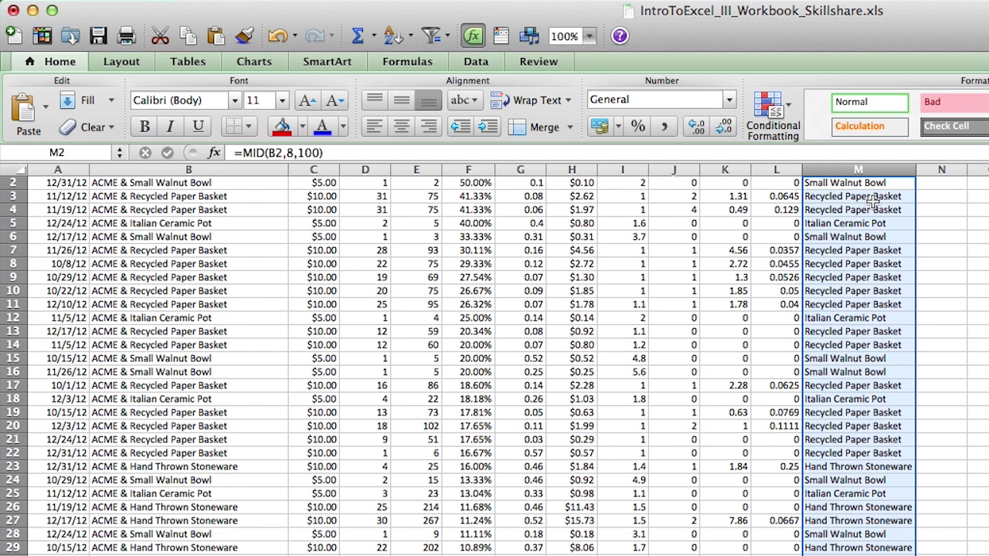
{"action": "scroll", "coordinate": [874, 200], "scroll_direction": "up", "scroll_amount": 1}
{"action": "left_click", "coordinate": [873, 200]}
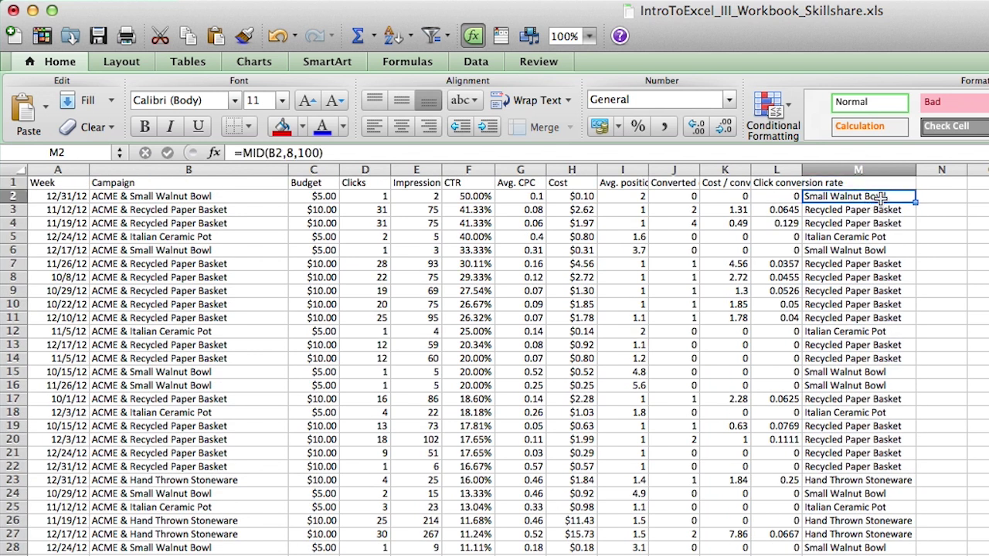
Compare the extracted names in M2:M12 with the original Campaign cells in column B
{"action": "left_click_drag", "start_coordinate": [874, 200], "coordinate": [868, 309]}
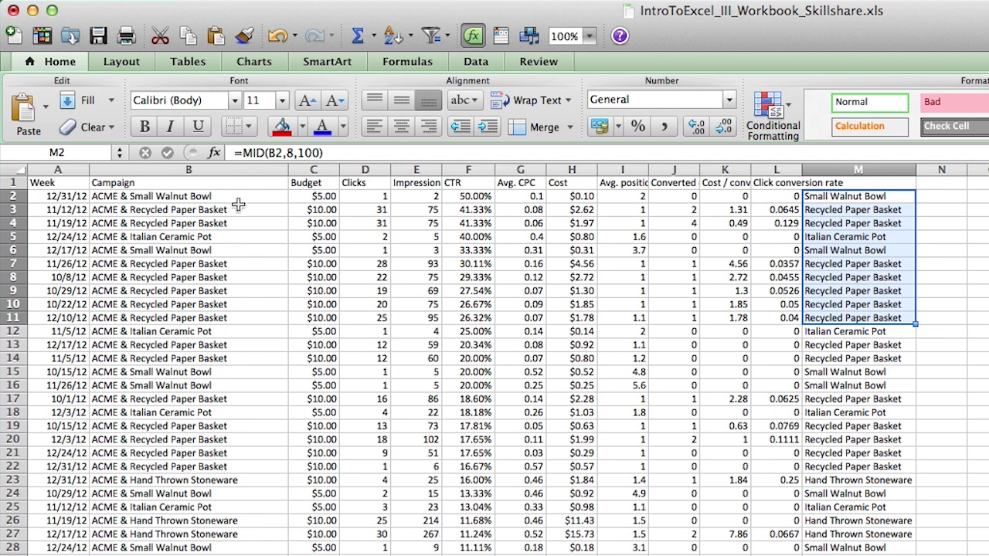
{"action": "left_click_drag", "start_coordinate": [239, 199], "coordinate": [232, 302]}
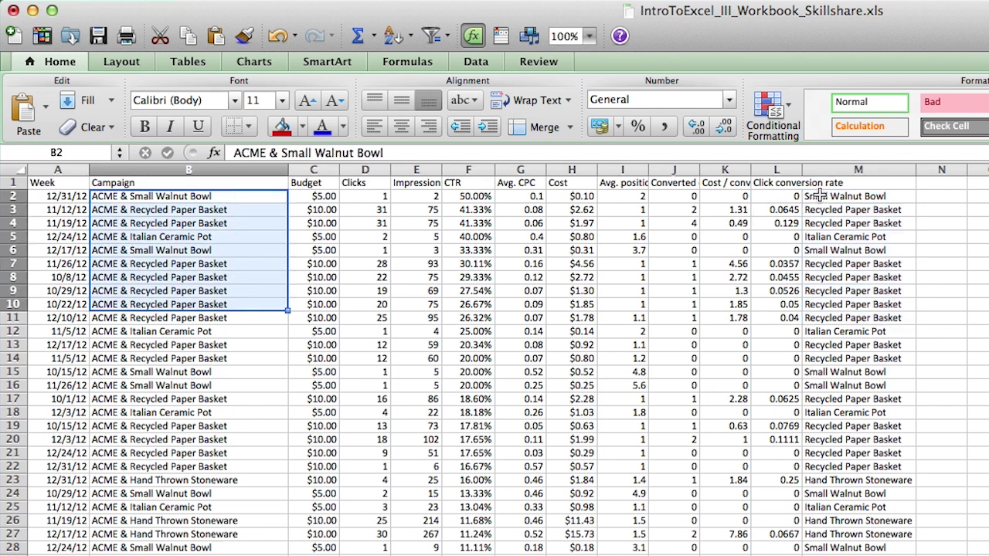
{"action": "left_click_drag", "start_coordinate": [815, 199], "coordinate": [814, 328]}
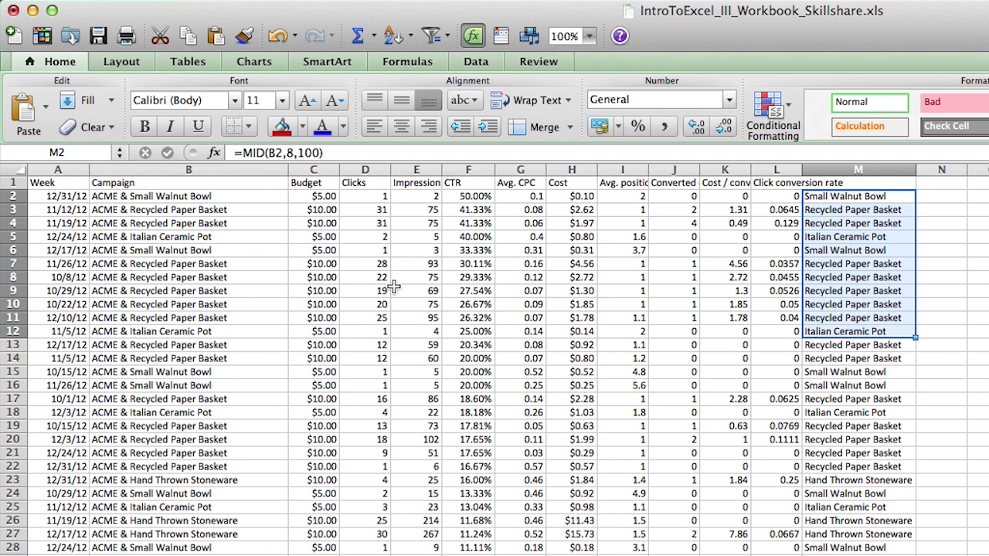
{"action": "left_click_drag", "start_coordinate": [221, 196], "coordinate": [212, 277]}
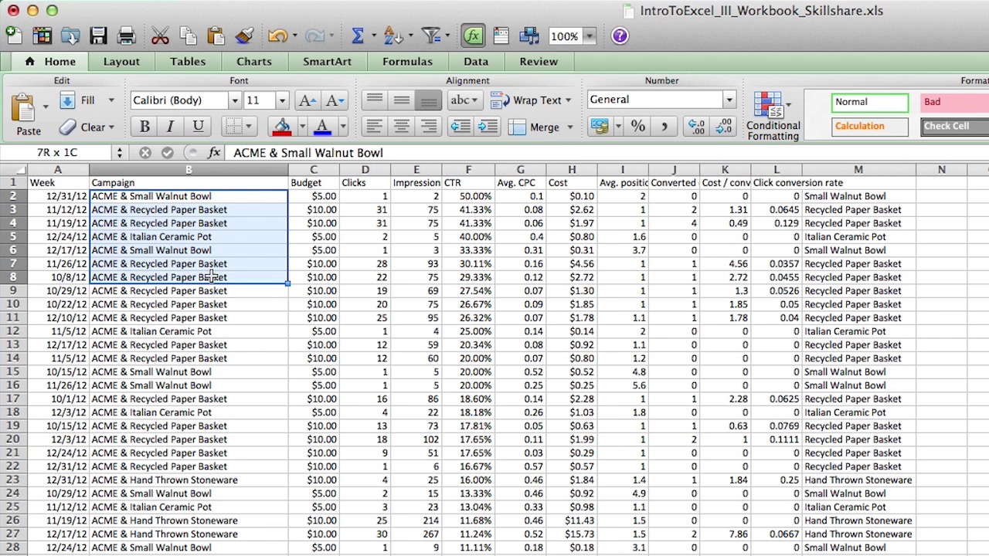
Copy M2 down to the last data row and open Paste Special at cell B2
{"action": "left_click", "coordinate": [836, 197]}
{"action": "key", "text": "super+shift+Down"}
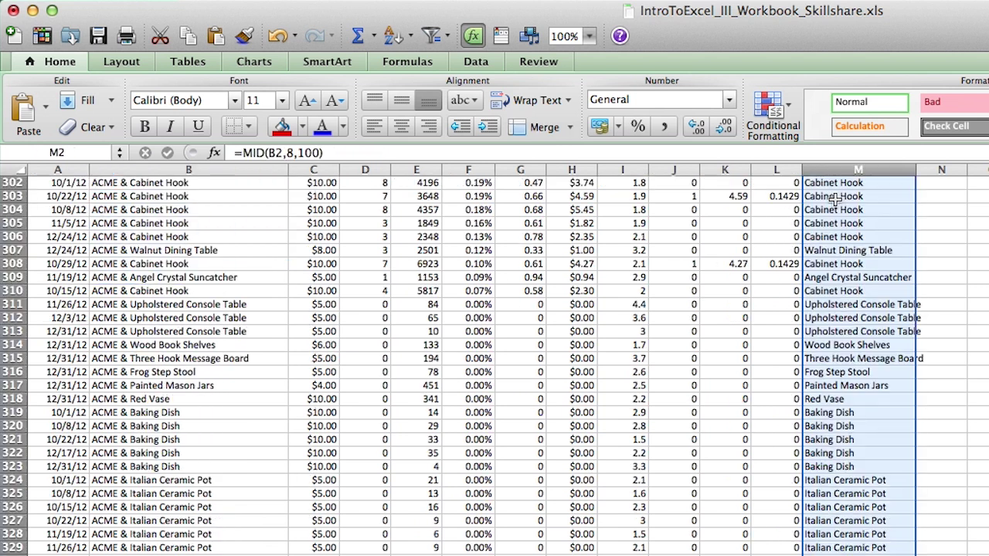
{"action": "scroll", "coordinate": [835, 200], "scroll_direction": "down", "scroll_amount": 1}
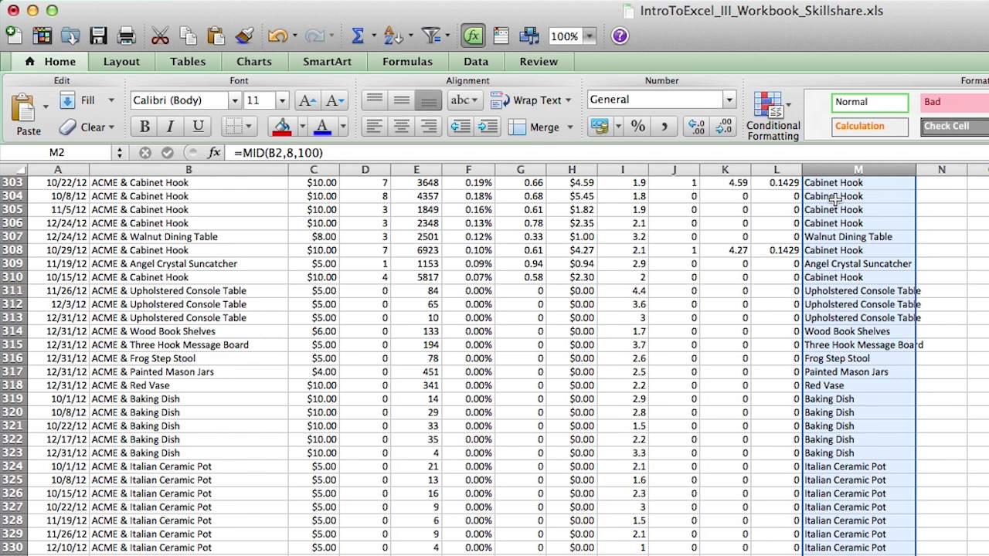
{"action": "key", "text": "super+c"}
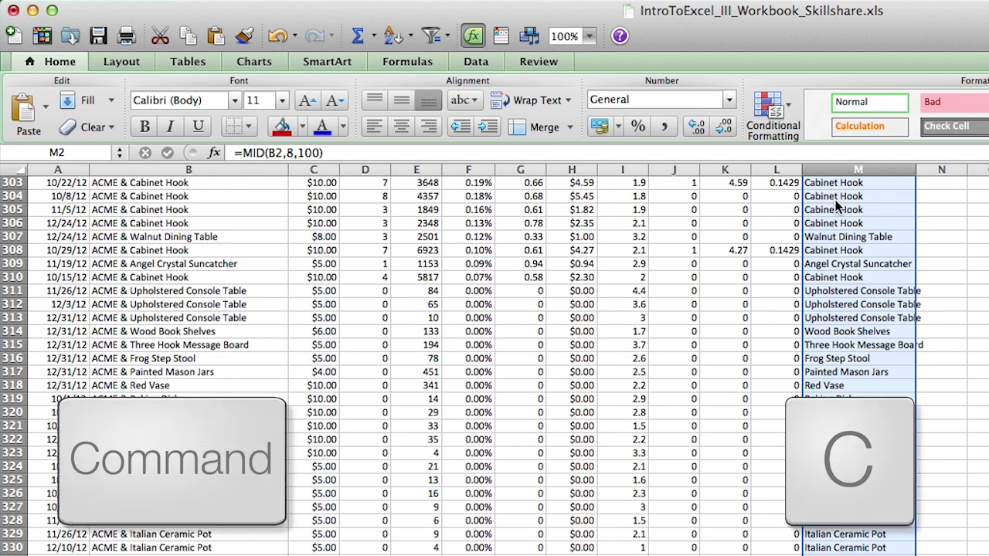
{"action": "scroll", "coordinate": [836, 197], "scroll_direction": "up", "scroll_amount": 20}
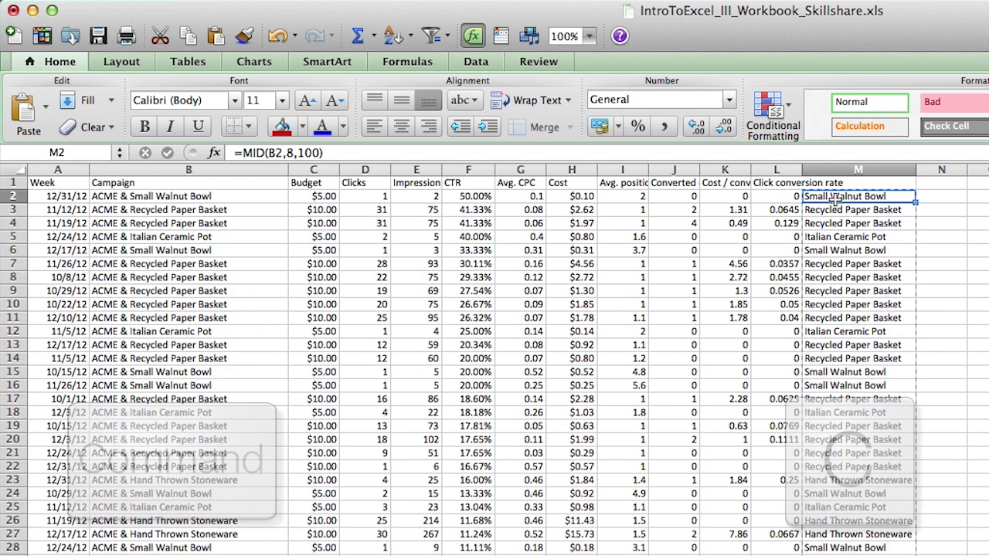
{"action": "key", "text": "Down"}
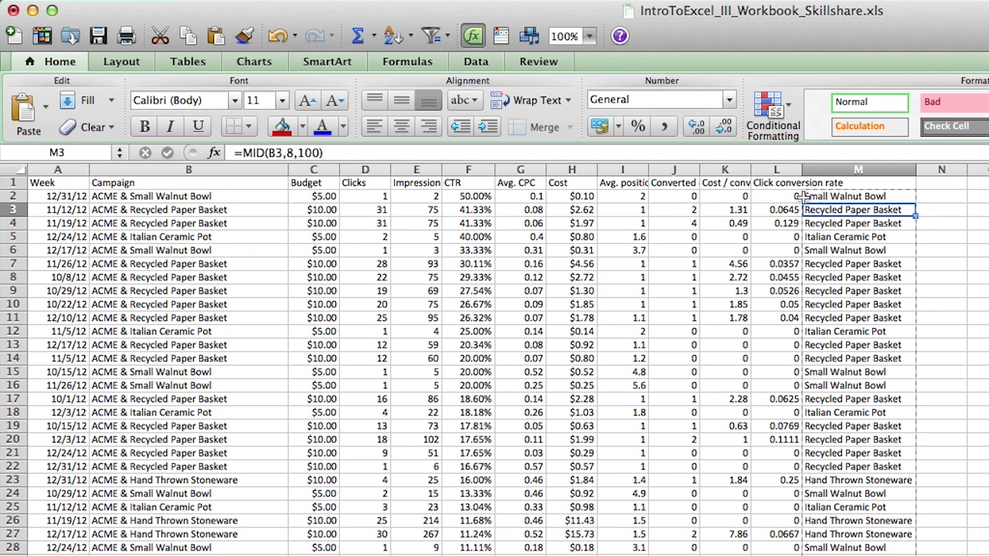
{"action": "left_click", "coordinate": [193, 196]}
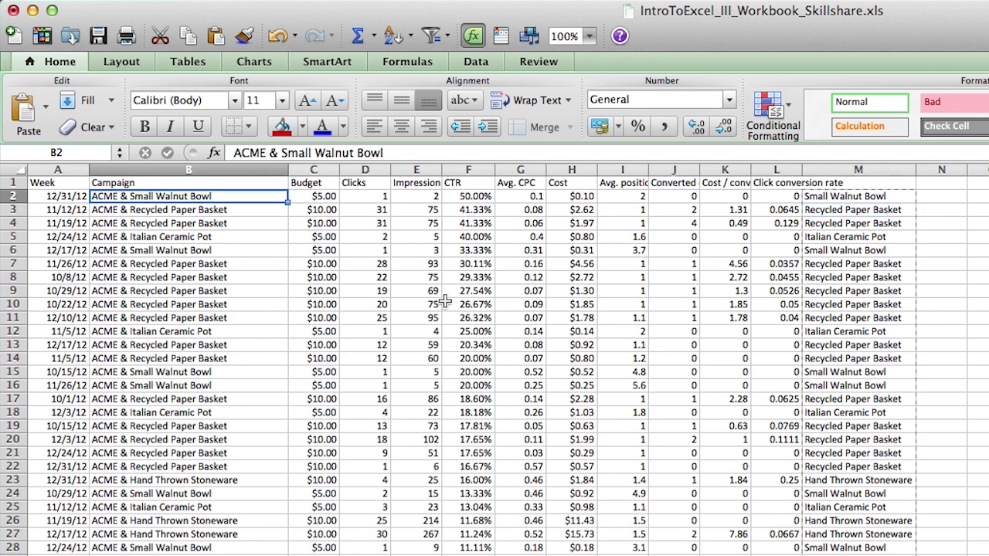
{"action": "key", "text": "ctrl+super+v"}
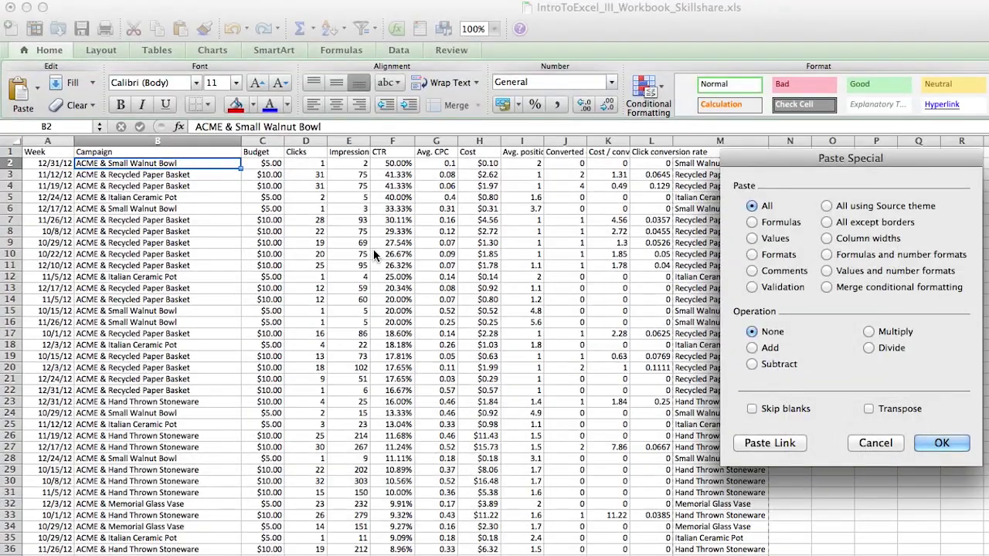
Paste the product names into column B as values only, then clear helper column M
{"action": "key", "text": "super+v"}
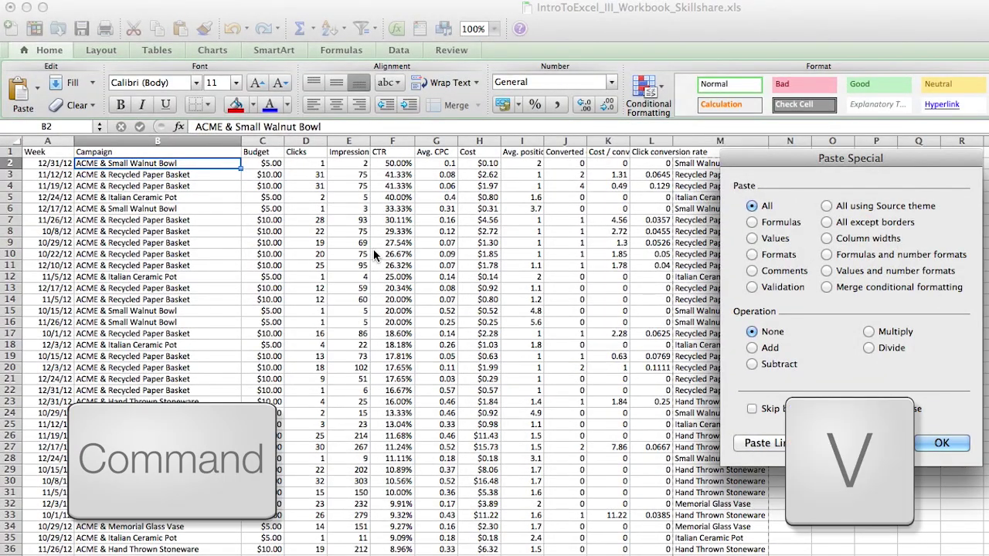
{"action": "key", "text": "Return"}
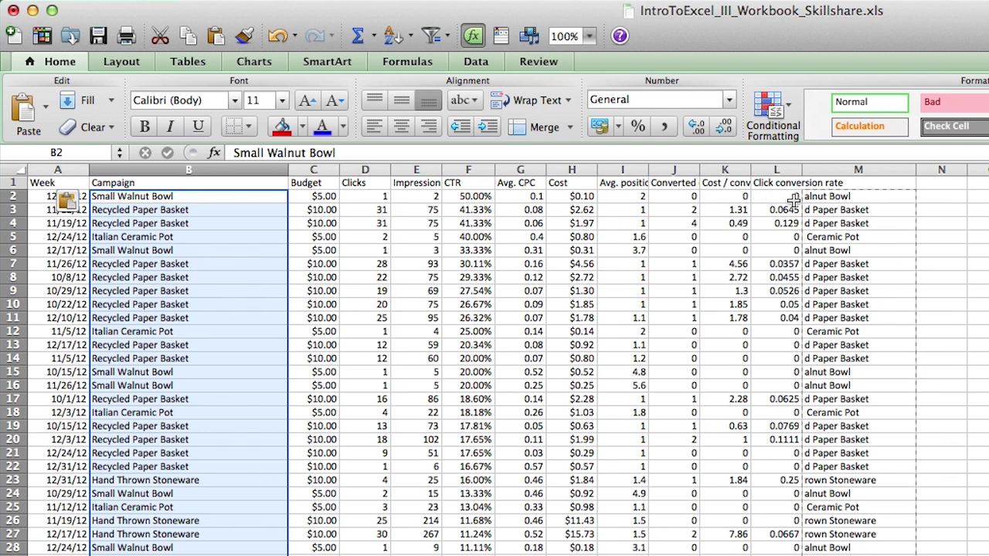
{"action": "key", "text": "Escape"}
{"action": "left_click", "coordinate": [856, 170]}
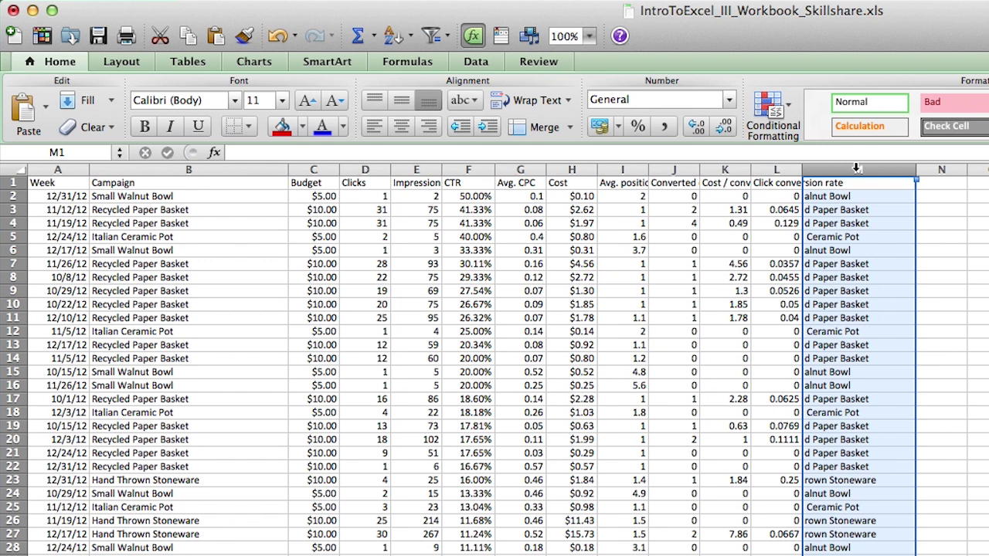
{"action": "key", "text": "ctrl+z"}
{"action": "key", "text": "ctrl+z"}
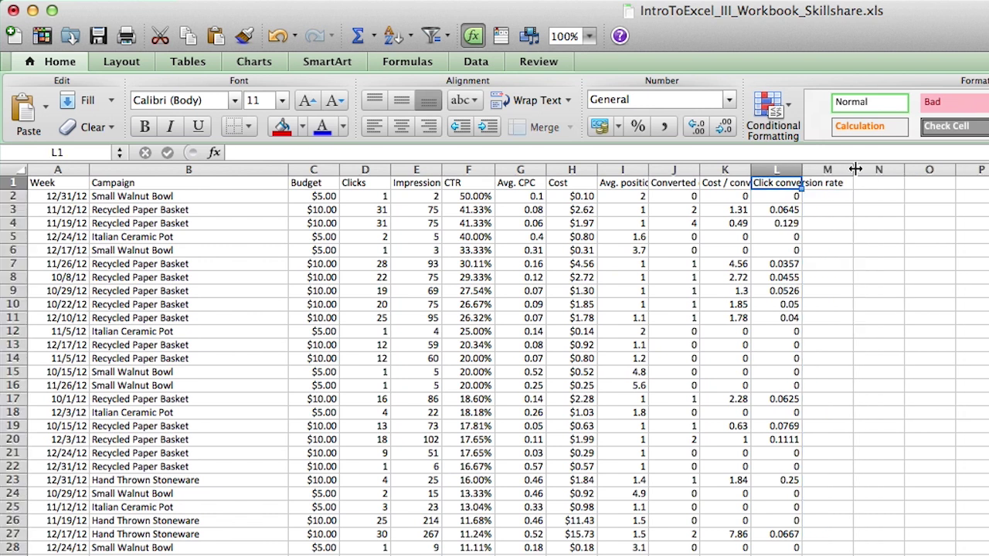
{"action": "key", "text": "Left"}
{"action": "key", "text": "Left"}
{"action": "key", "text": "Left"}
{"action": "key", "text": "Left"}
{"action": "key", "text": "Left"}
{"action": "key", "text": "Left"}
{"action": "key", "text": "Left"}
{"action": "key", "text": "Left"}
{"action": "key", "text": "Left"}
{"action": "key", "text": "Left"}
{"action": "key", "text": "Left"}
{"action": "key", "text": "Down"}
{"action": "key", "text": "Down"}
{"action": "key", "text": "Down"}
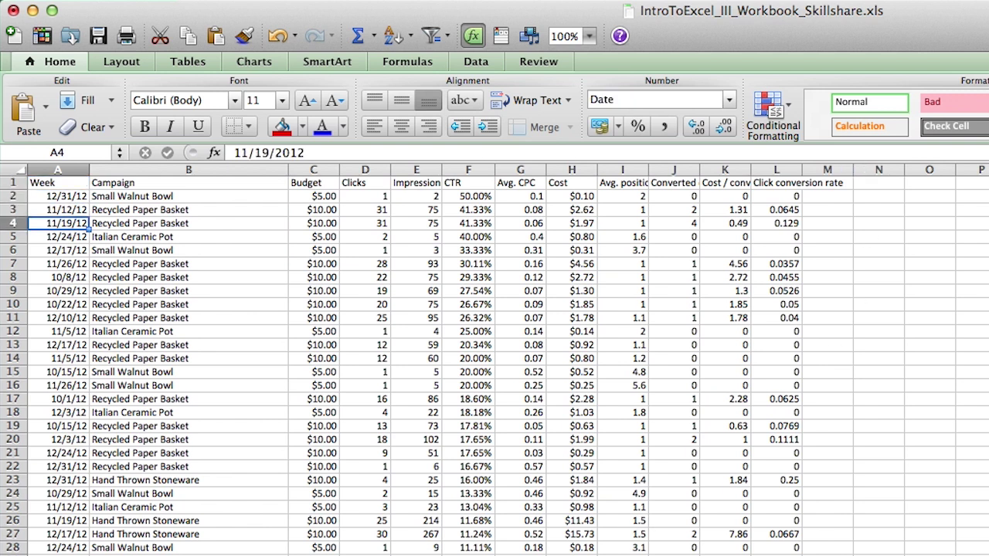
{"action": "key", "text": "ctrl+Page_Down"}
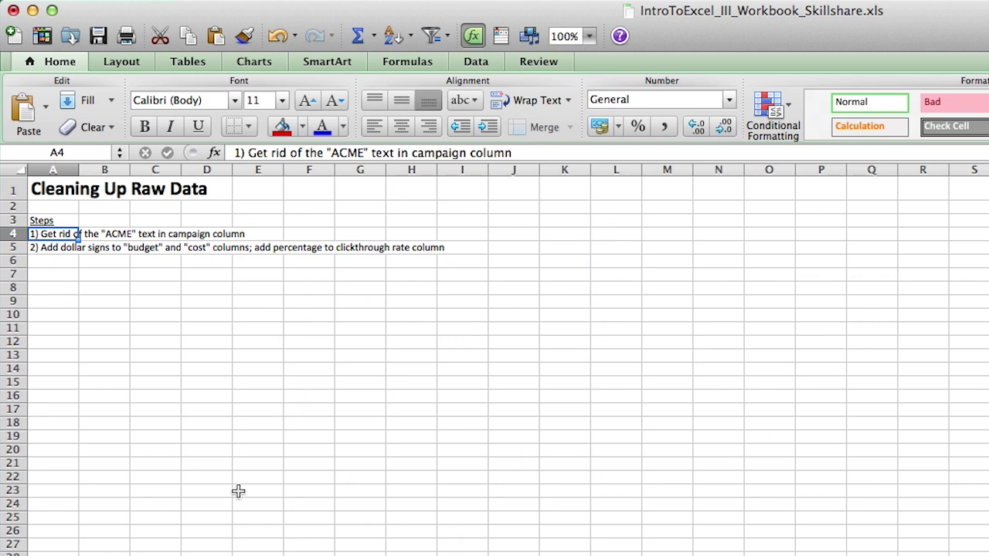
{"action": "left_click", "coordinate": [54, 251]}
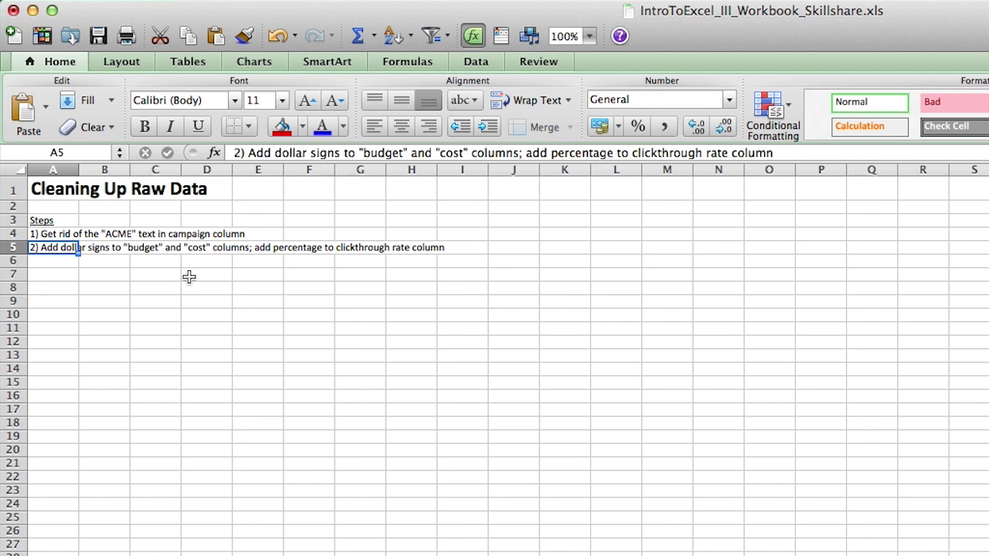
{"action": "left_click", "coordinate": [406, 552]}
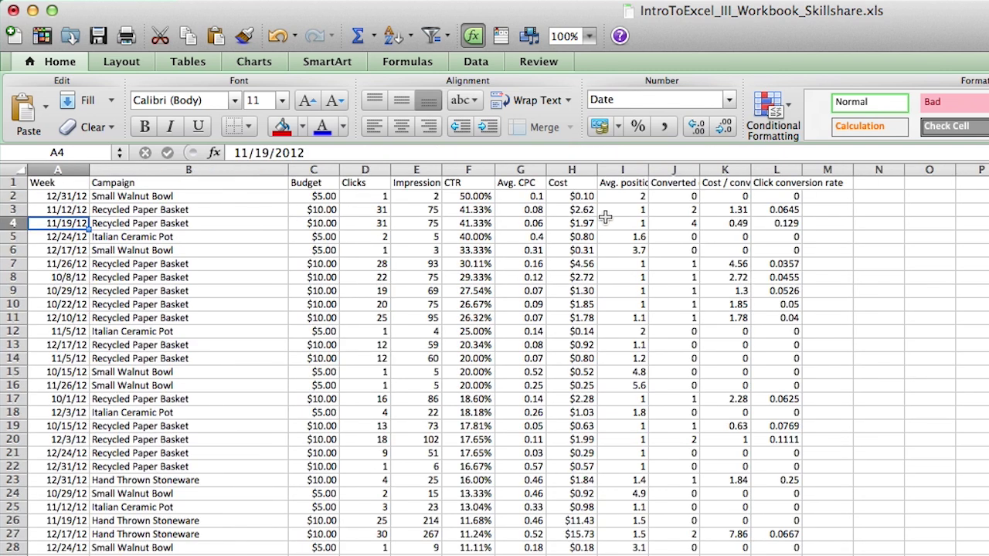
{"action": "left_click", "coordinate": [328, 199]}
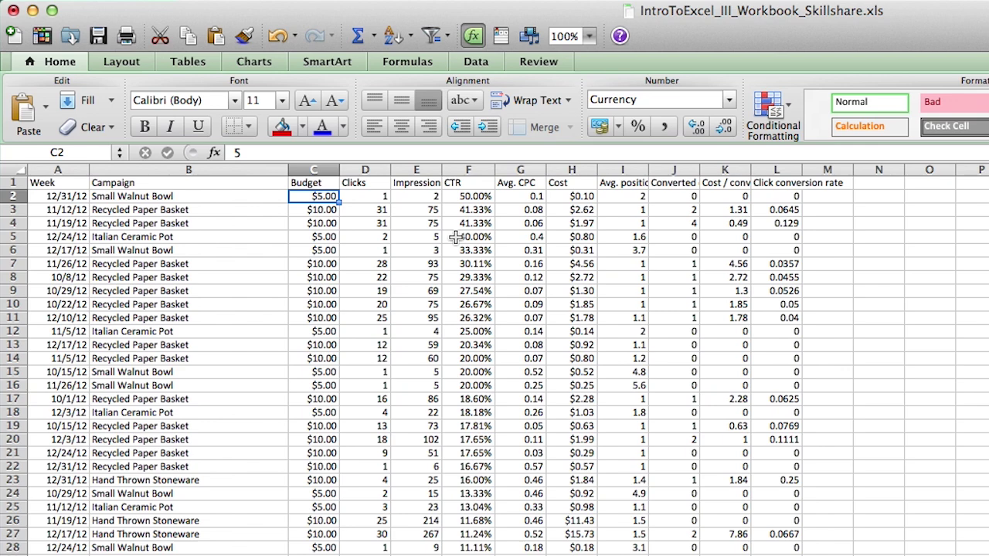
Format the Budget column values as currency with 1 decimal place, like $5.0
{"action": "key", "text": "ctrl+shift+Down"}
{"action": "scroll", "coordinate": [456, 237], "scroll_direction": "down", "scroll_amount": 1}
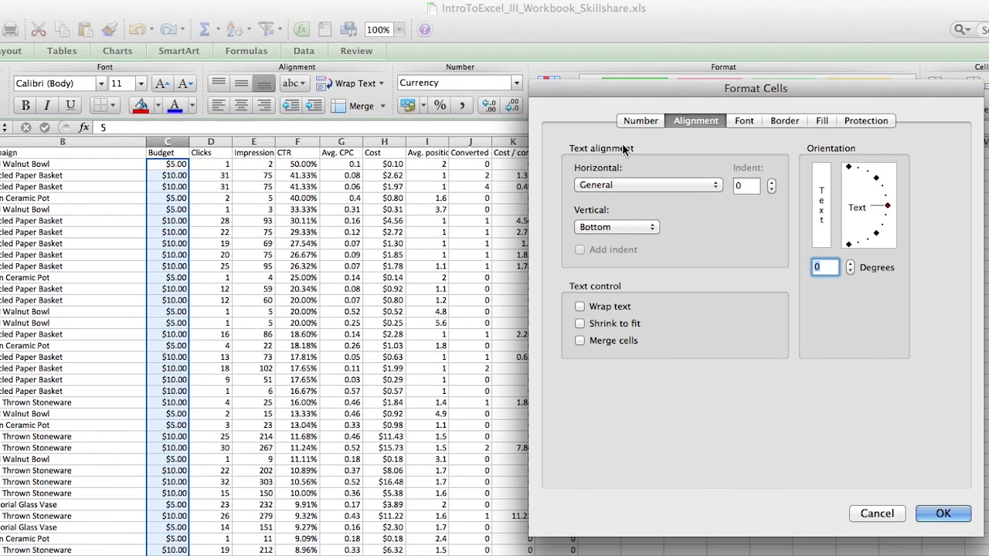
{"action": "left_click", "coordinate": [730, 130]}
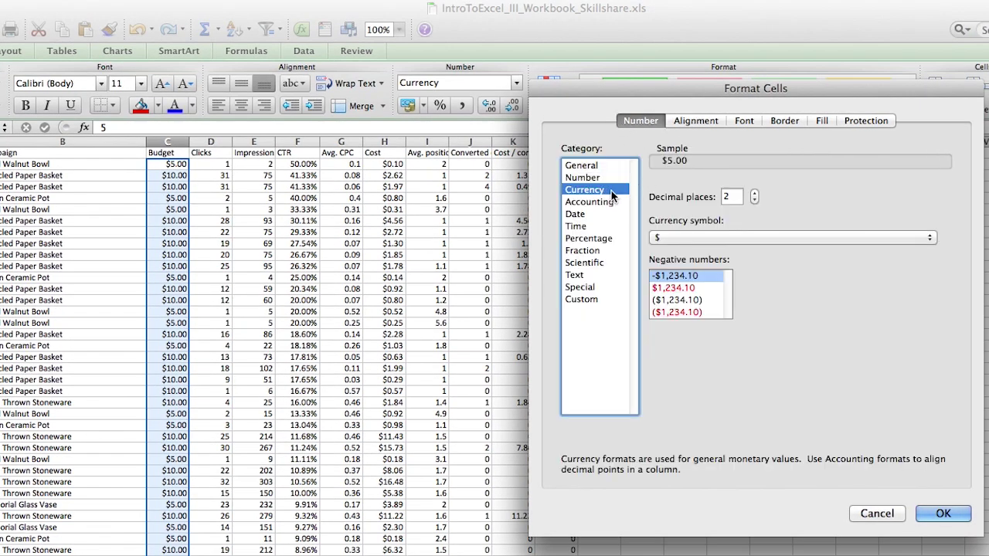
{"action": "double_click", "coordinate": [729, 197]}
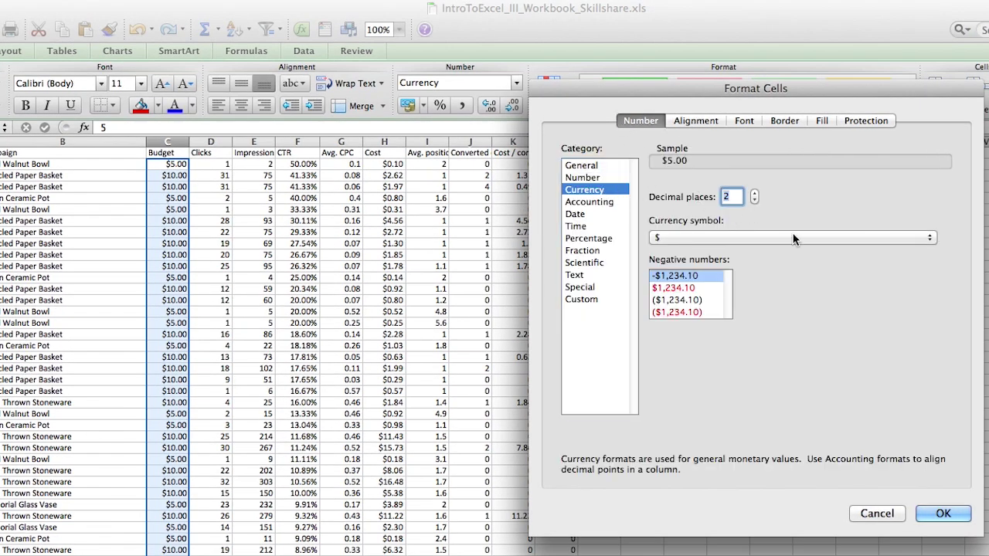
{"action": "type", "text": "1"}
{"action": "left_click", "coordinate": [943, 514]}
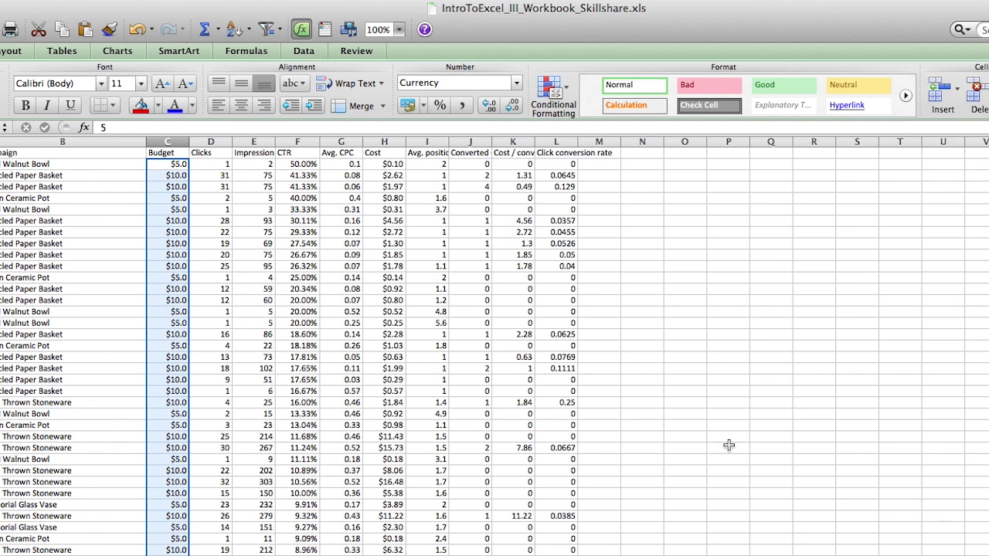
Format the CTR column values as percentages with 0 decimals, like 50%
{"action": "left_click", "coordinate": [303, 167]}
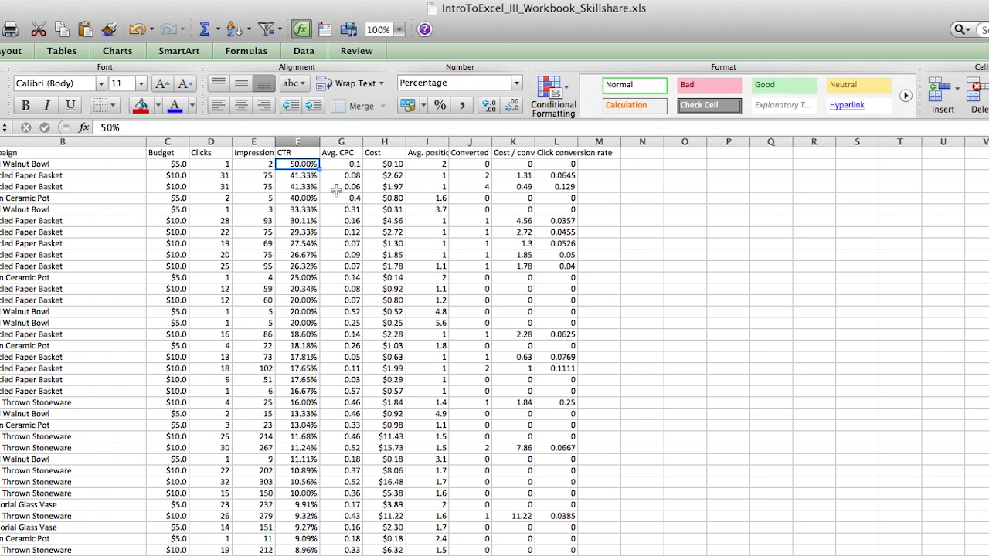
{"action": "key", "text": "super+shift+Down"}
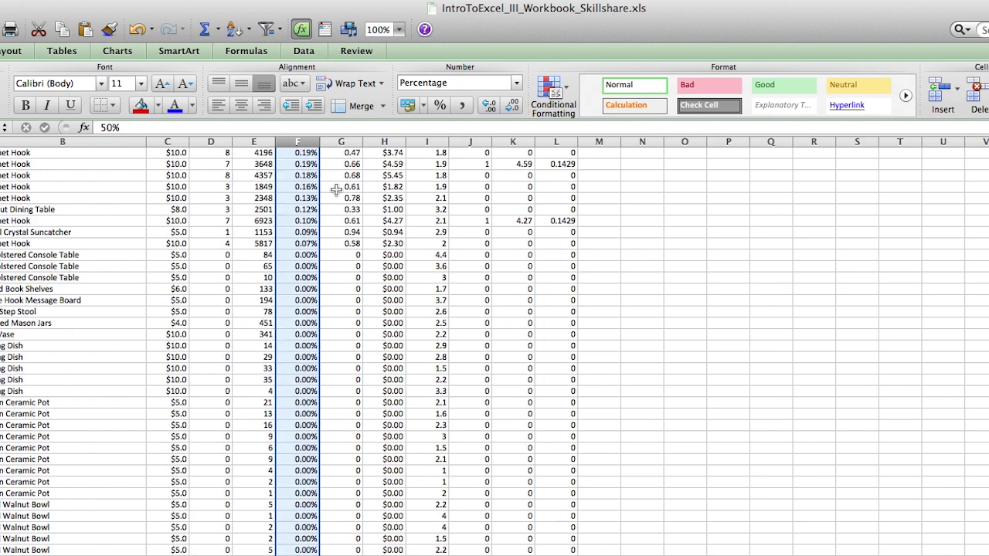
{"action": "key", "text": "super+1"}
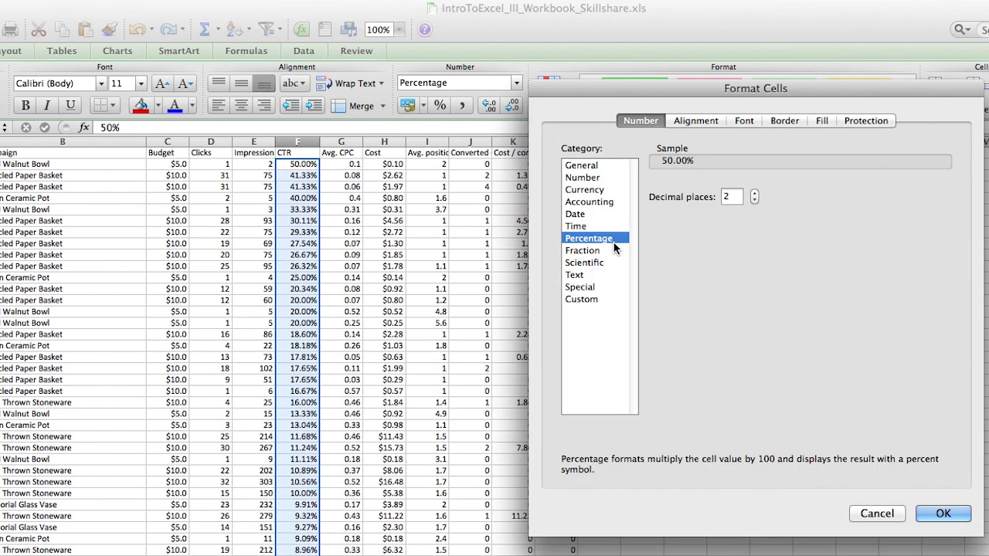
{"action": "double_click", "coordinate": [731, 197]}
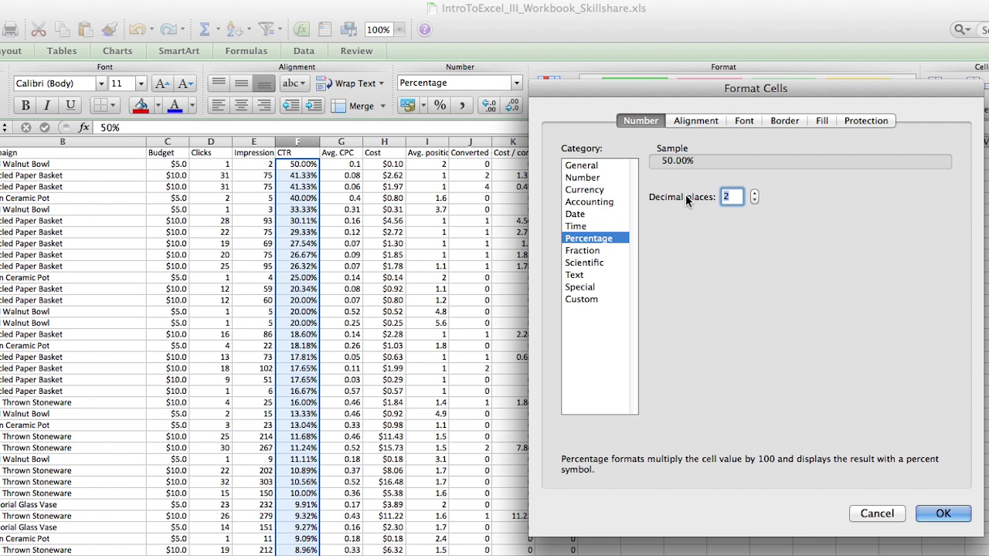
{"action": "type", "text": "0"}
{"action": "key", "text": "Return"}
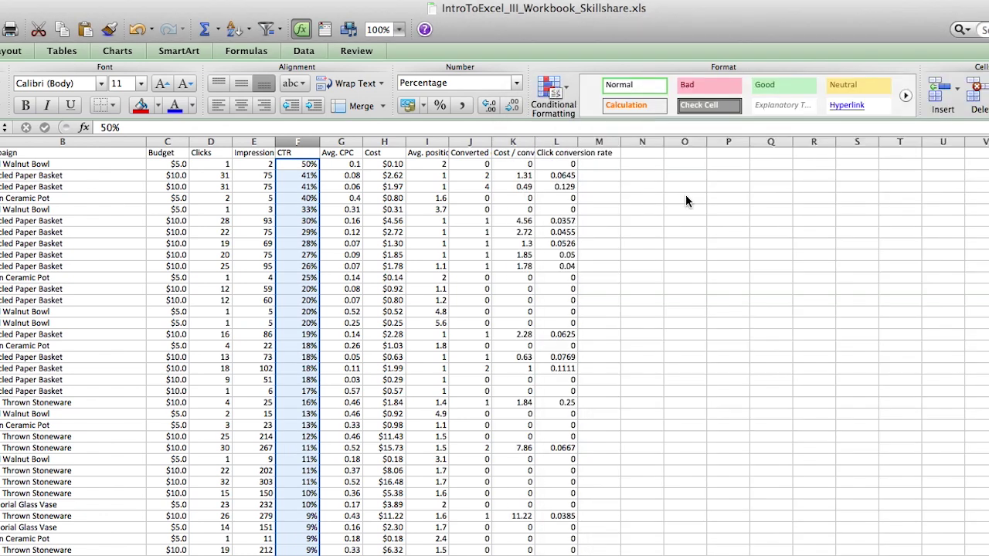
{"action": "left_click", "coordinate": [396, 199]}
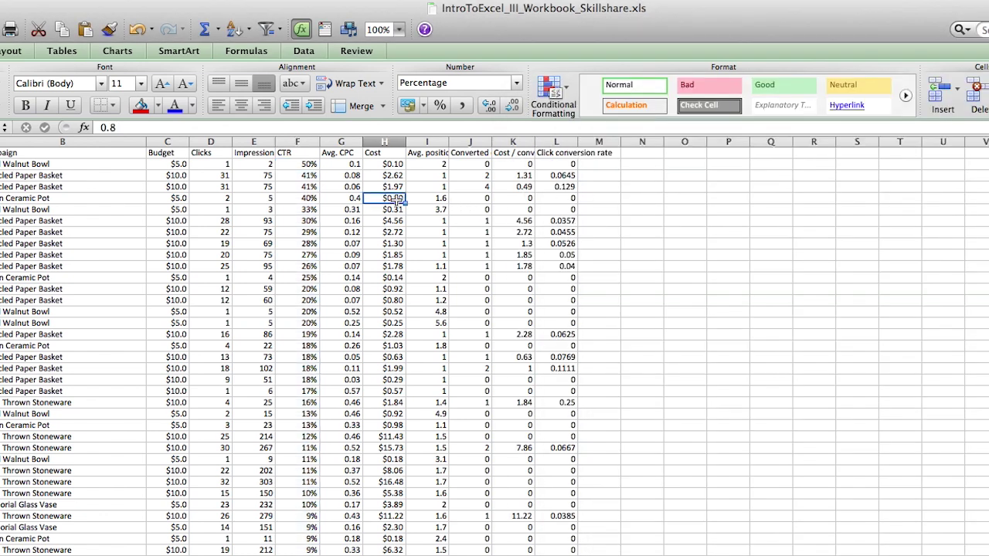
Format the Avg. CPC values from G2 down as two-decimal dollar currency, such as $0.10
{"action": "left_click", "coordinate": [344, 164]}
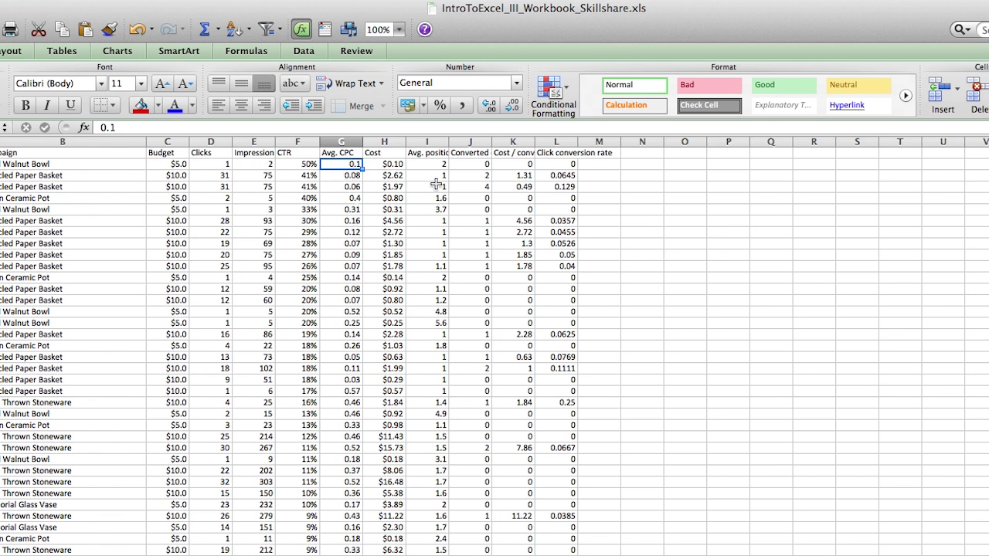
{"action": "key", "text": "super+shift+Down"}
{"action": "key", "text": "super+1"}
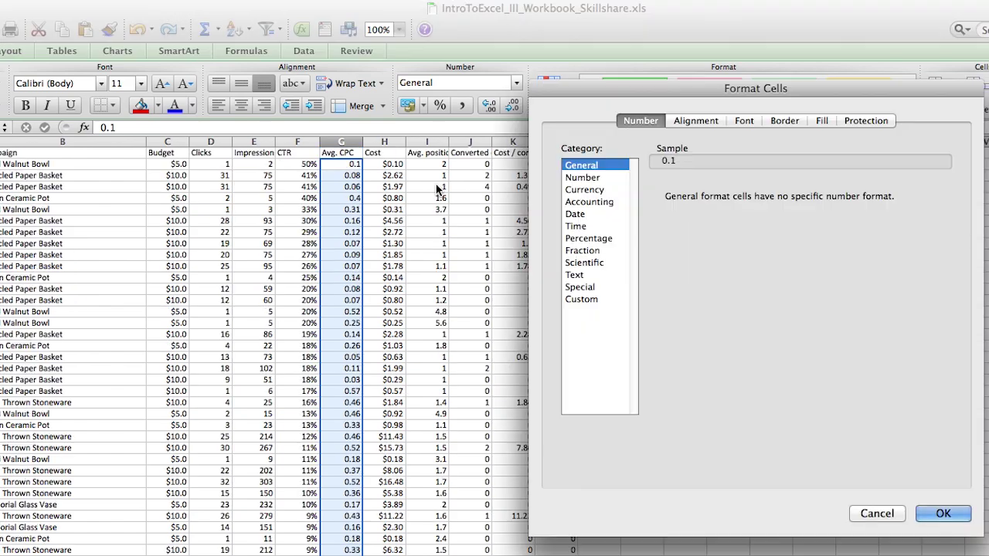
{"action": "left_click", "coordinate": [603, 190]}
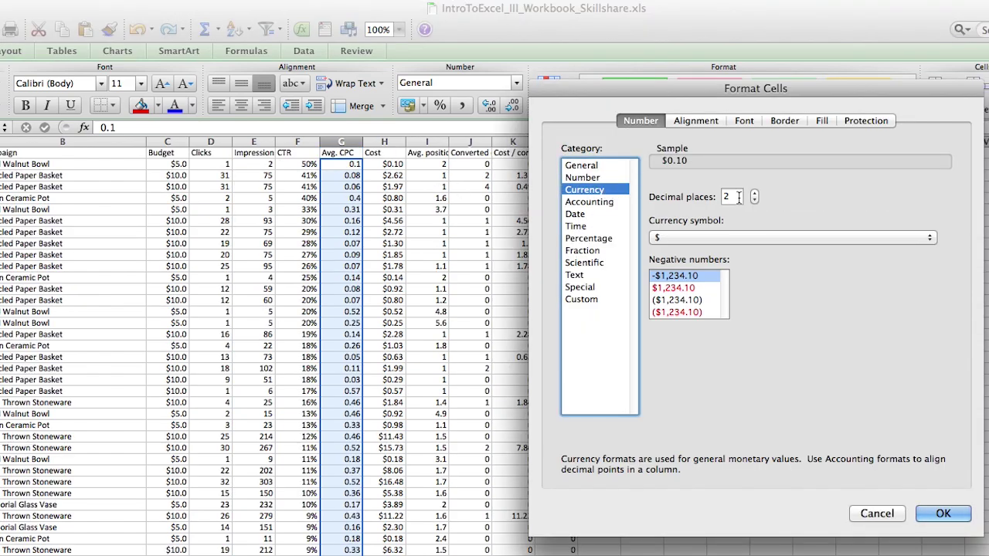
{"action": "key", "text": "Tab"}
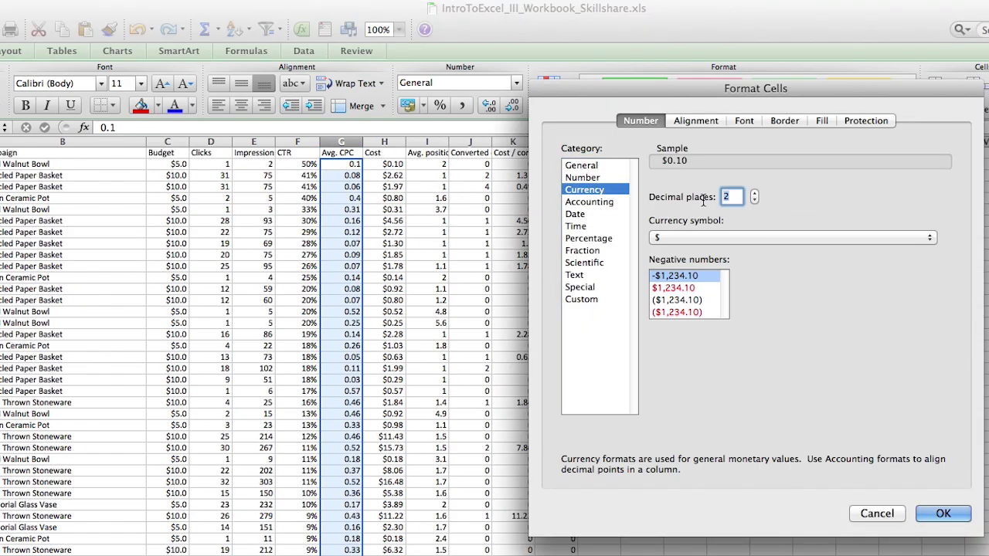
{"action": "left_click", "coordinate": [943, 513]}
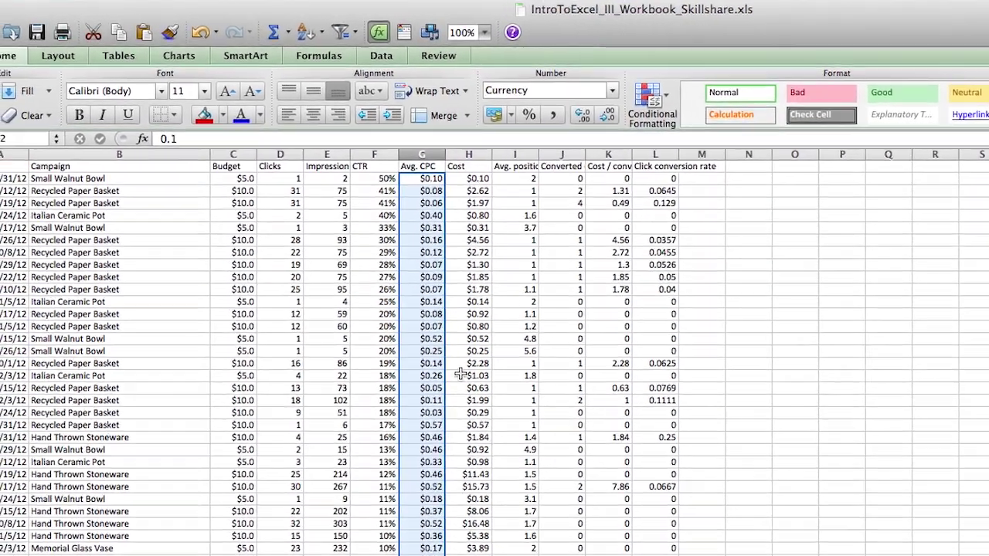
{"action": "left_click", "coordinate": [433, 315]}
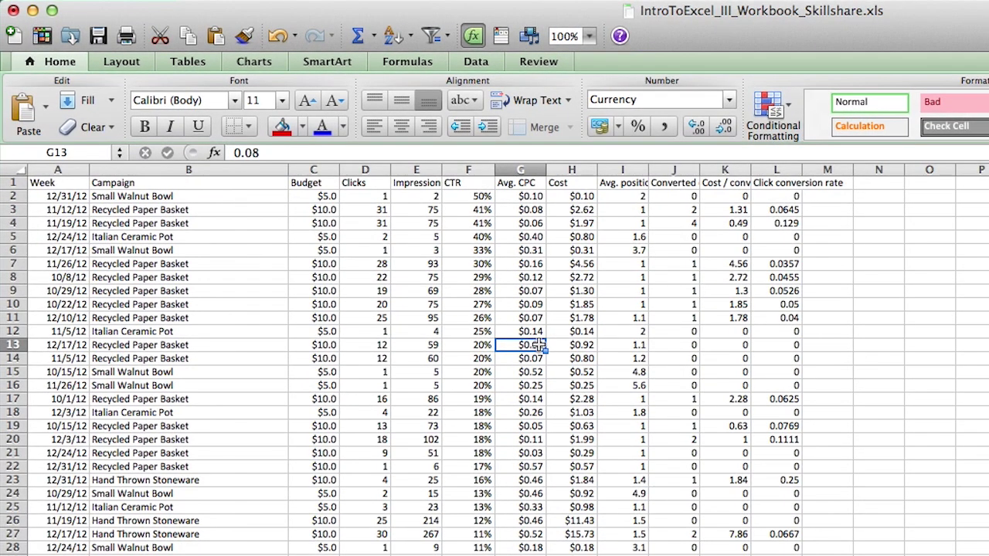
Switch back to the Cleaning Up Raw Data sheet and return to its top
{"action": "key", "text": "ctrl+Page_Up"}
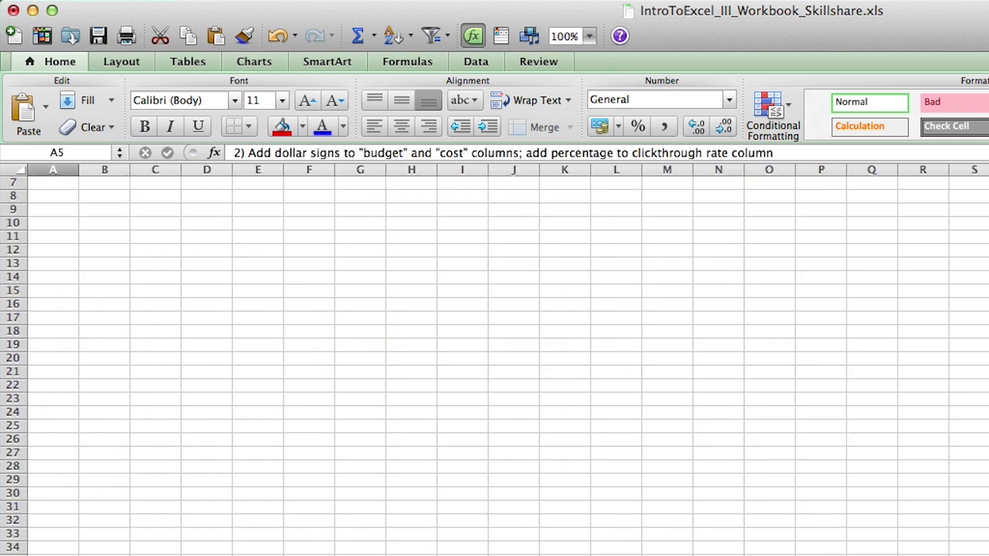
{"action": "key", "text": "Up"}
{"action": "key", "text": "Up"}
{"action": "key", "text": "Up"}
{"action": "key", "text": "Up"}
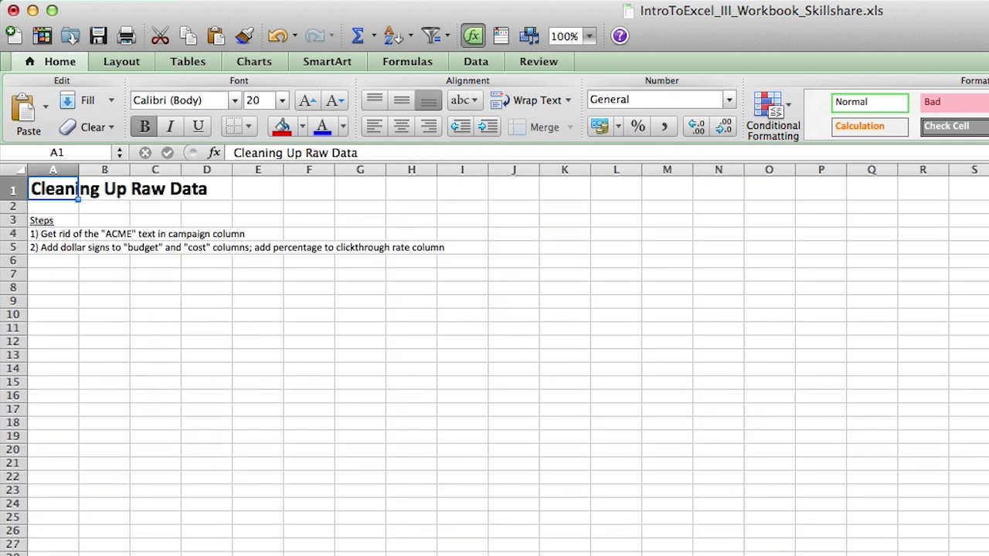